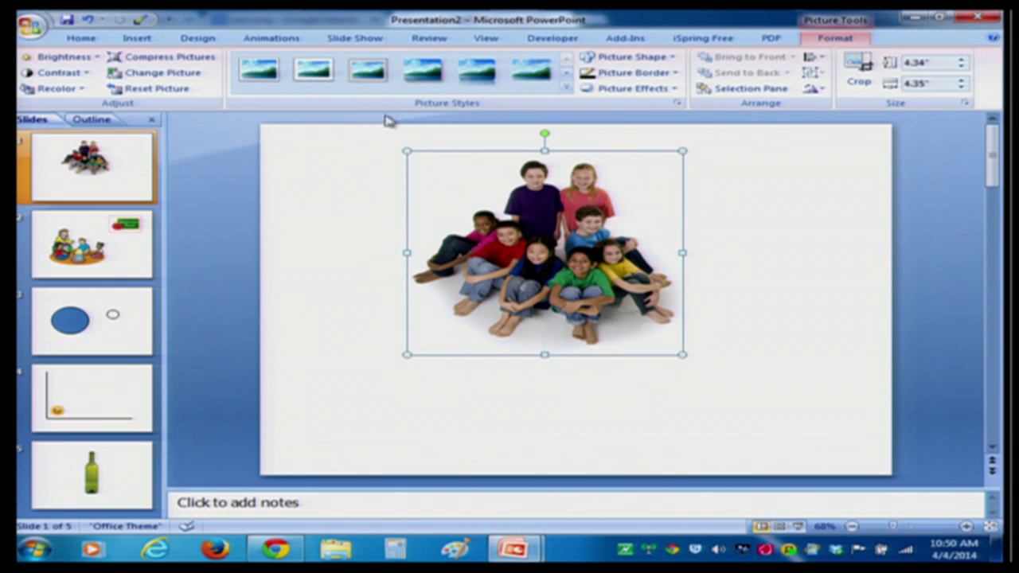
Move the children's group photo on slide 1 over to the slide's right half.
click(566, 89)
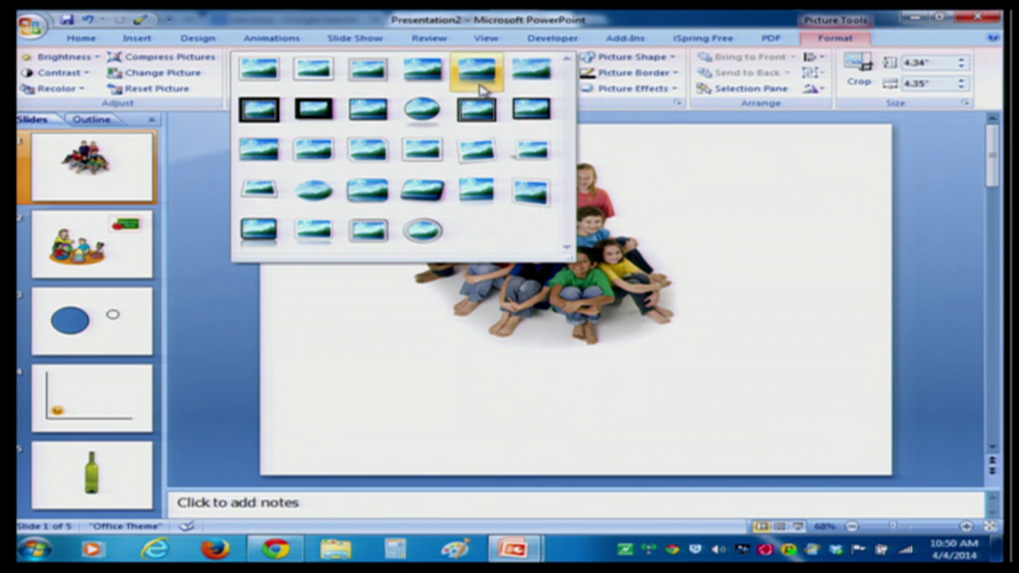
click(677, 271)
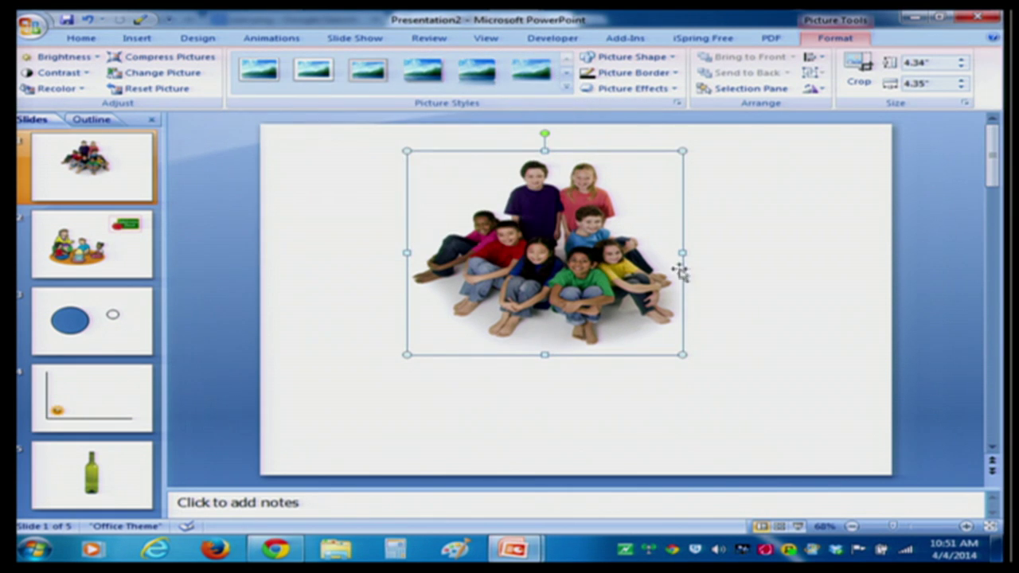
drag(563, 263, 749, 259)
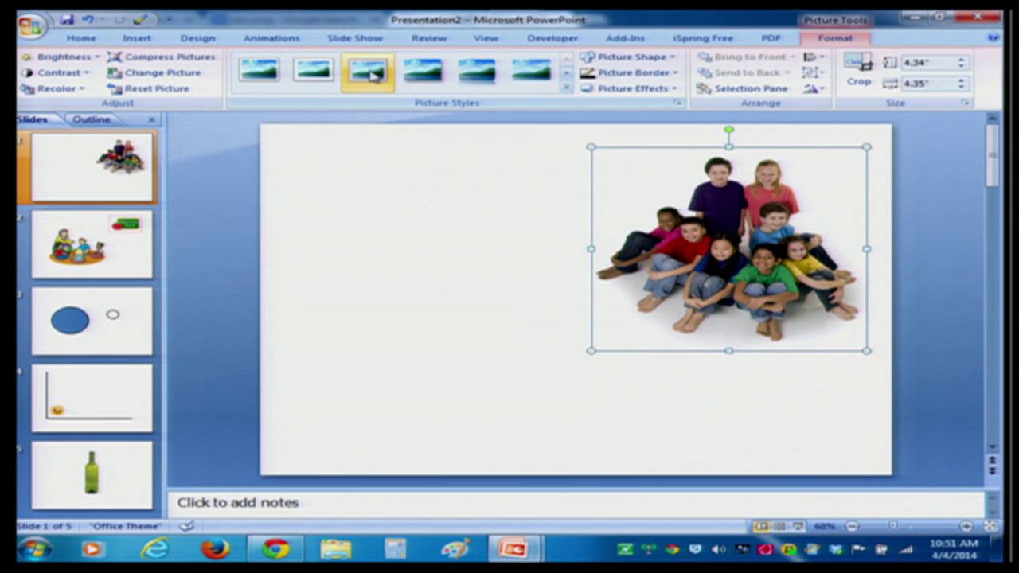
Apply the simple white frame picture style to the group photo and move the photo back to the middle of the slide.
click(568, 94)
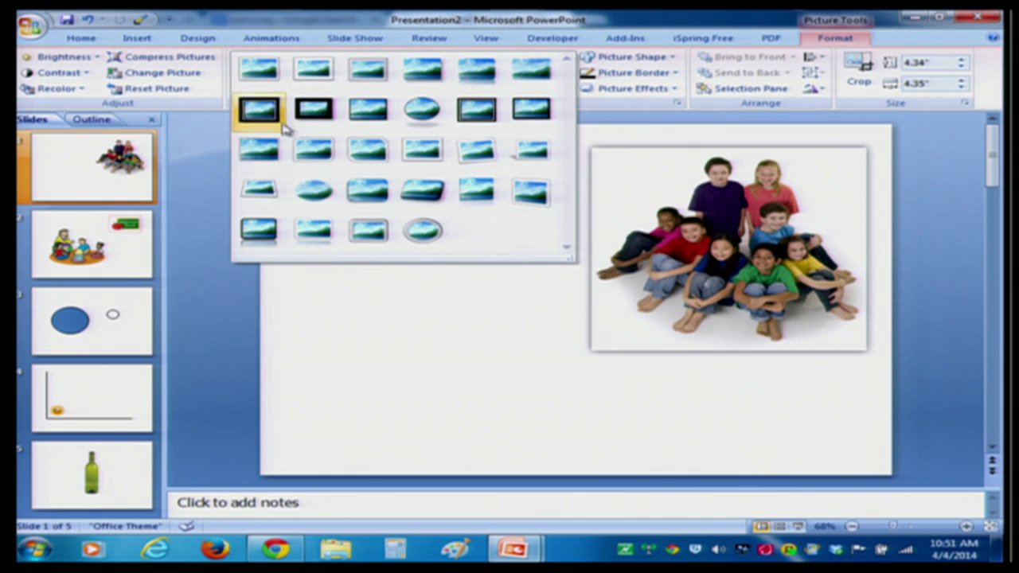
click(253, 83)
drag(755, 242, 598, 272)
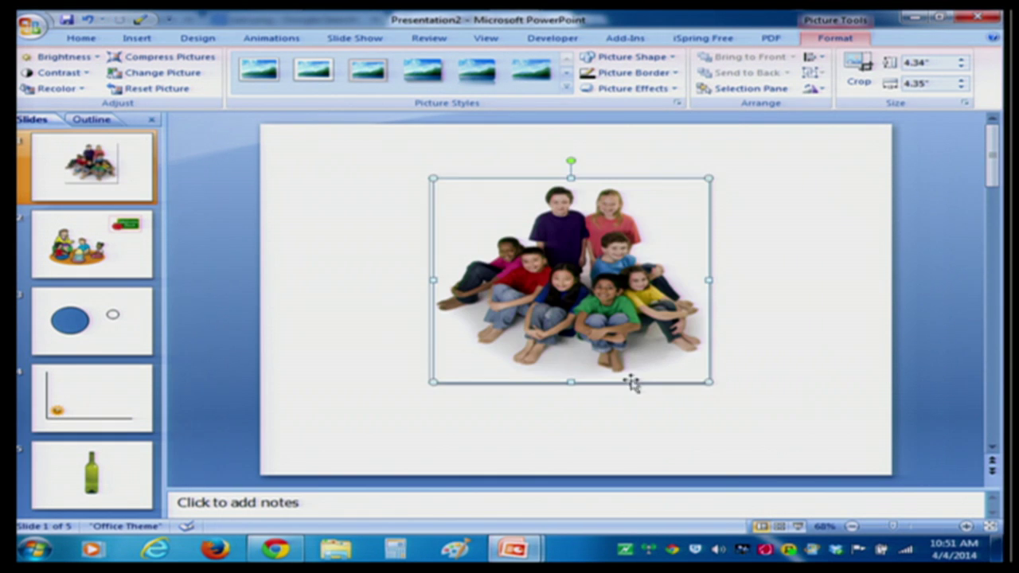
click(833, 331)
click(583, 327)
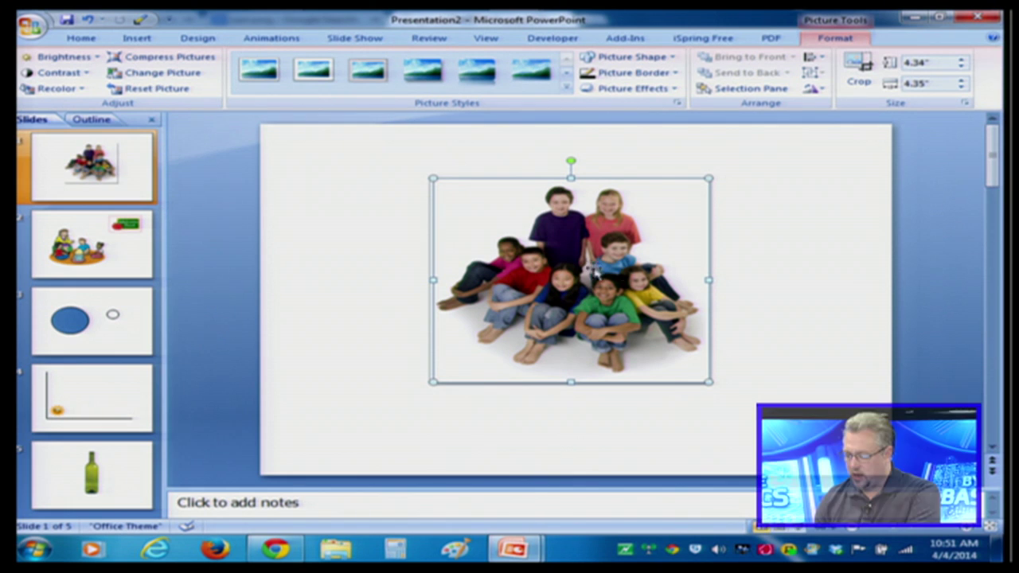
drag(587, 271, 551, 265)
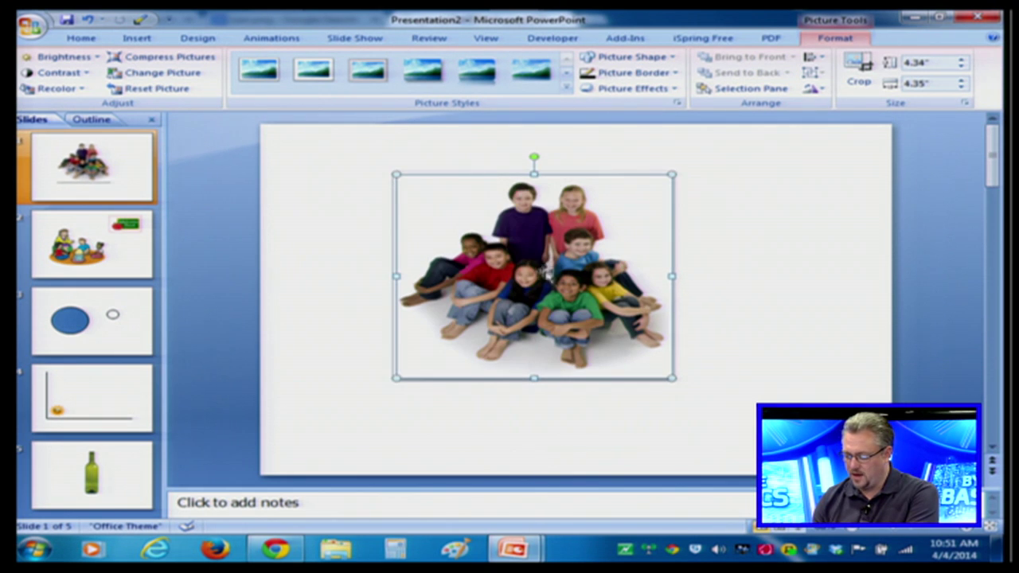
Add a reflection effect to the group photo, using the middle variation in the third row.
click(630, 89)
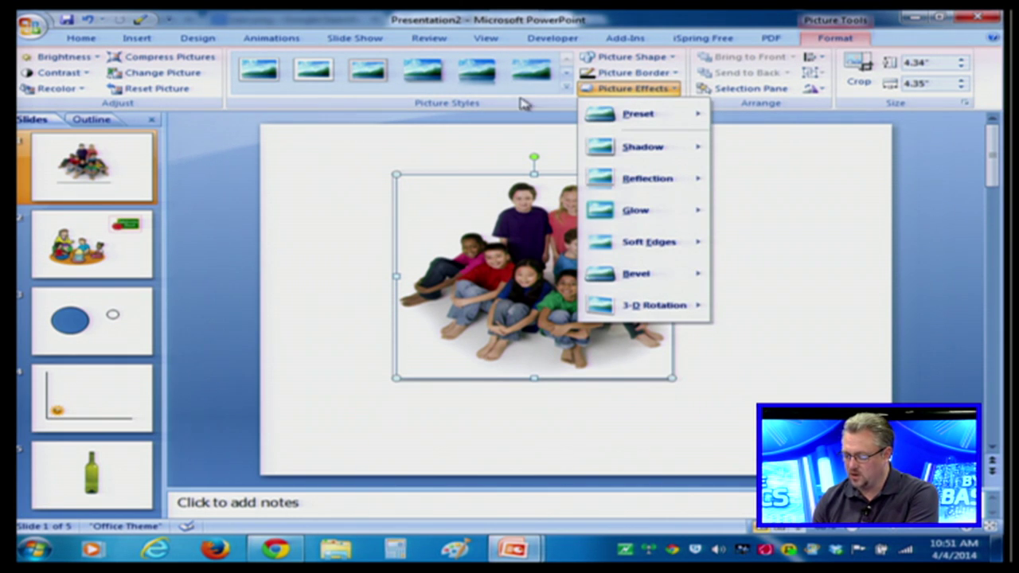
mouse_move(593, 157)
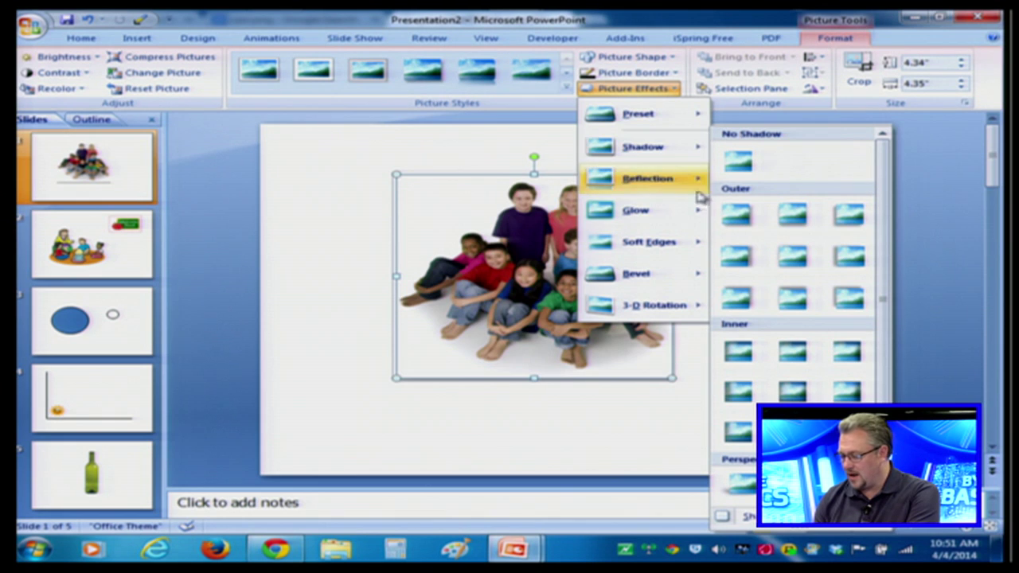
mouse_move(668, 151)
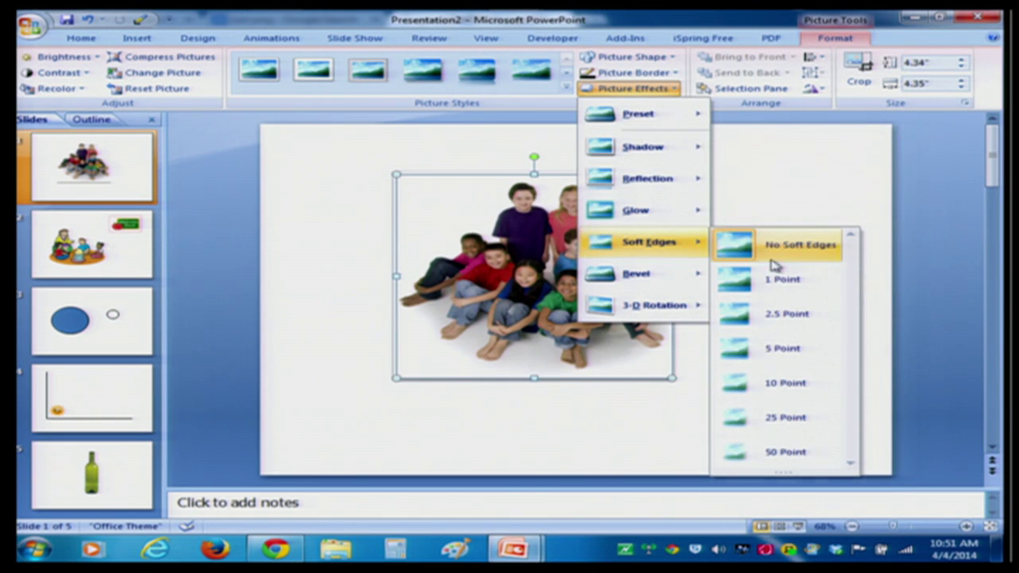
mouse_move(683, 175)
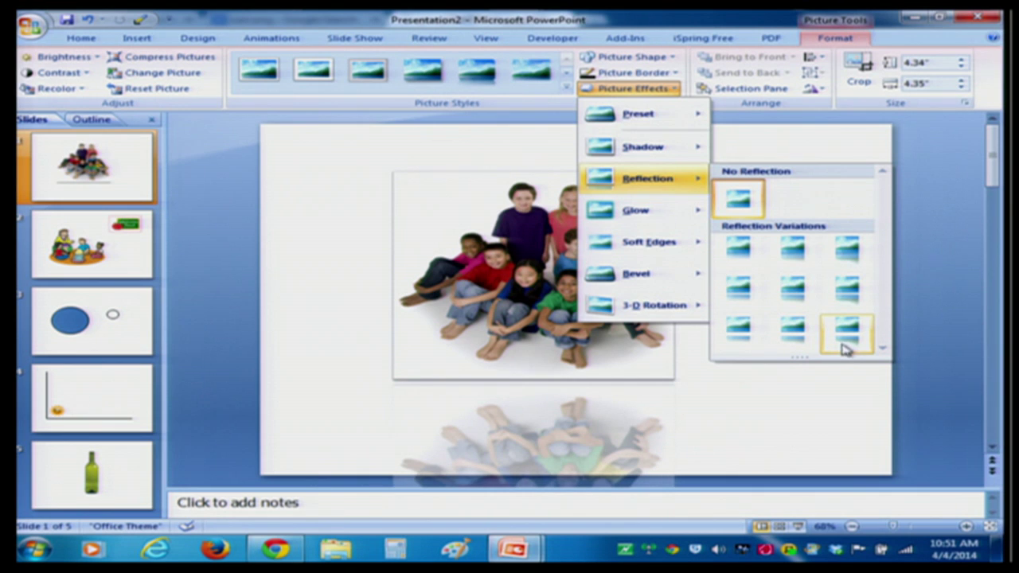
click(752, 335)
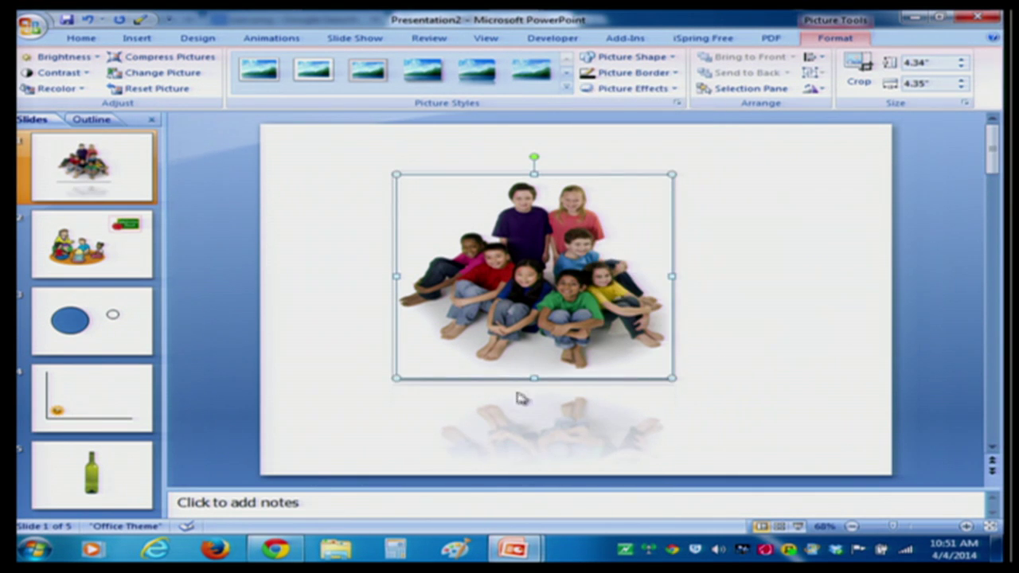
Shift the reflected photo slightly up and to the right, and undo both the move and the reflection.
drag(548, 271, 584, 256)
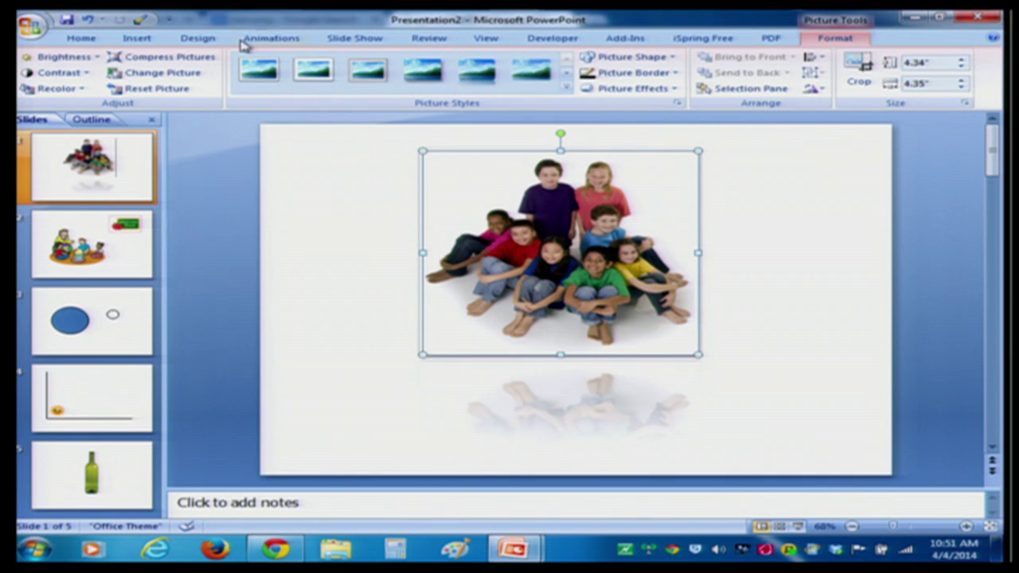
click(88, 22)
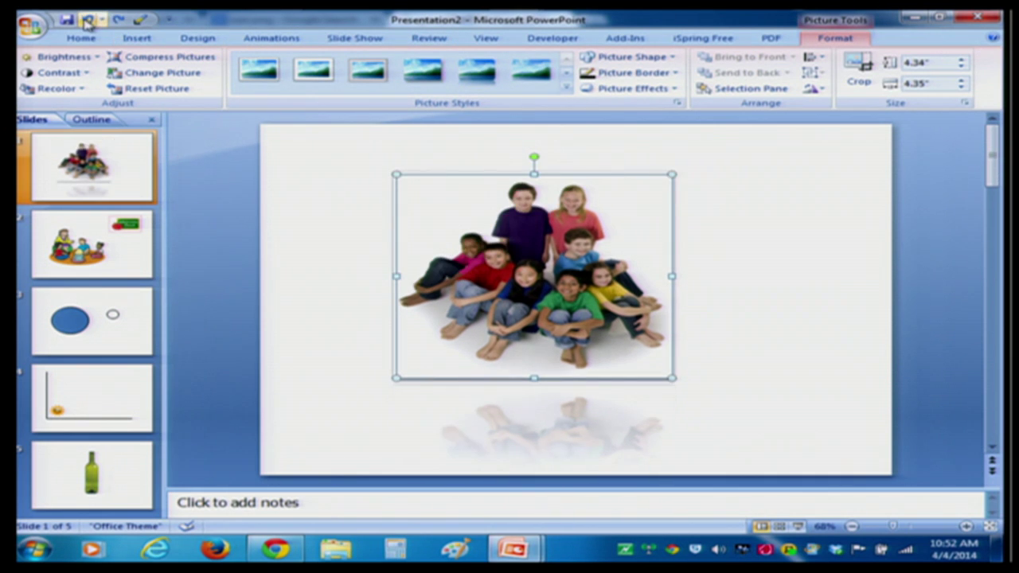
click(87, 22)
Apply the outer shadow offset diagonally to the bottom left to the group photo.
click(645, 93)
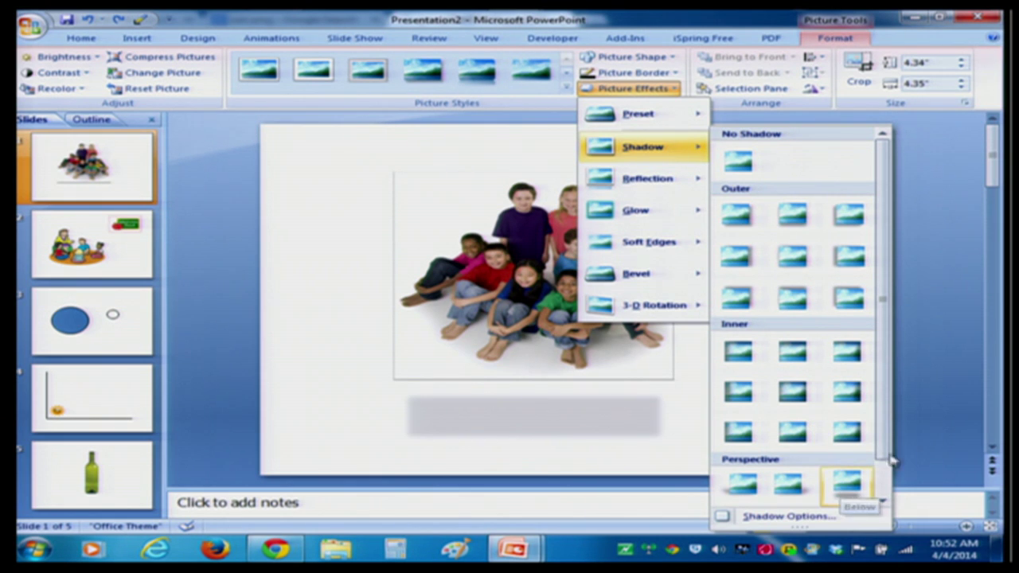
drag(881, 457, 883, 497)
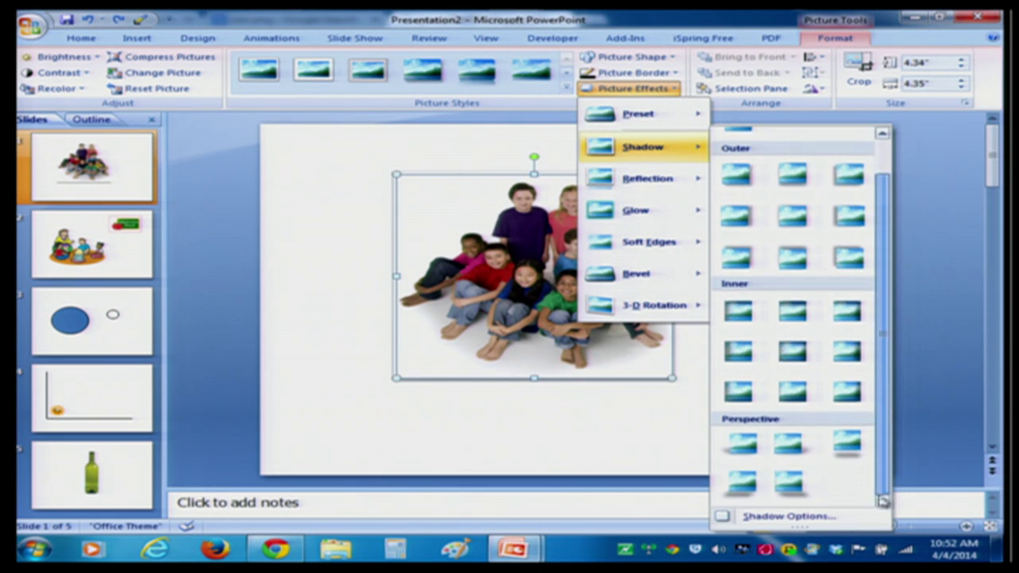
click(850, 189)
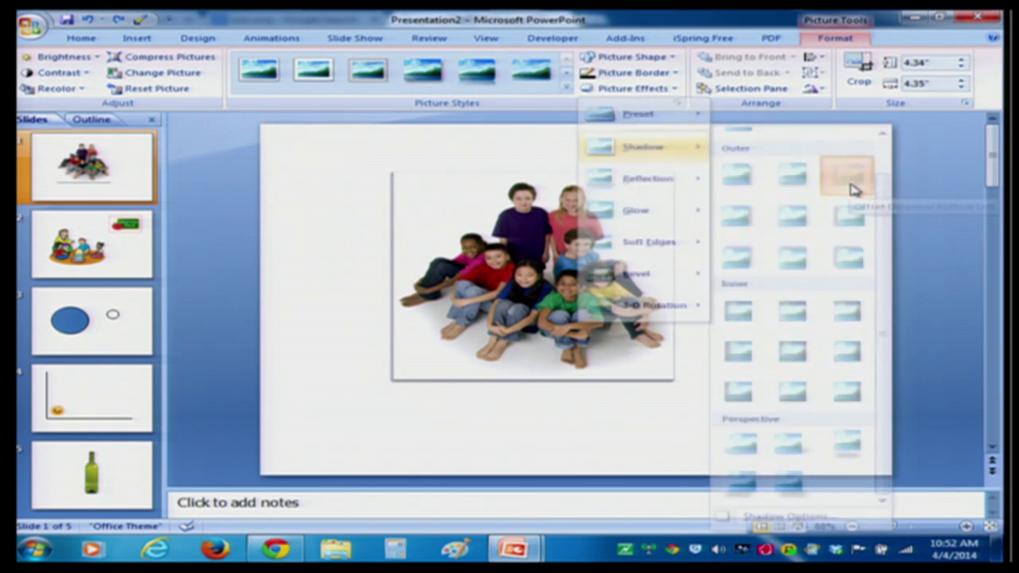
click(725, 407)
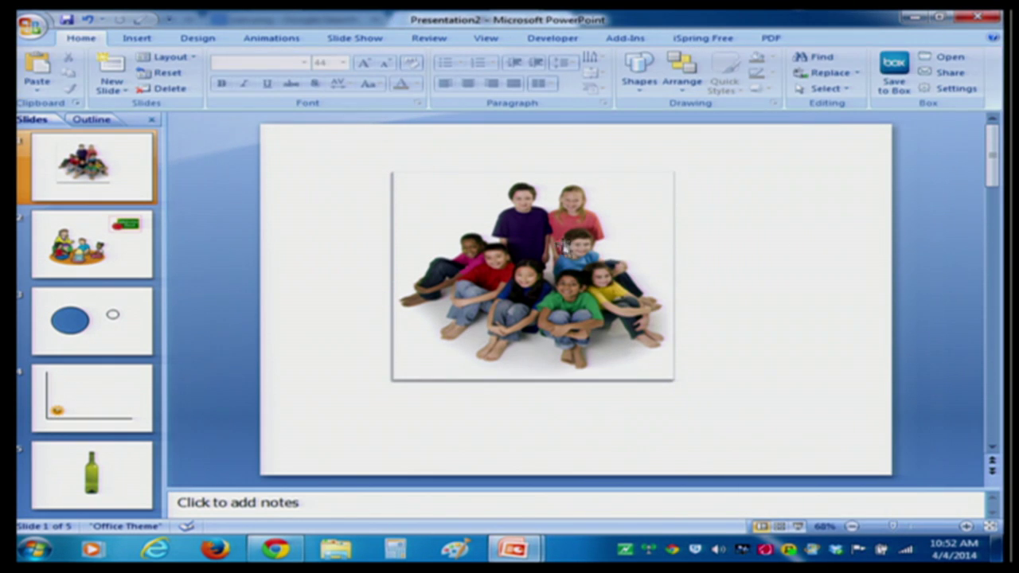
Try the widest red glow variation on the group photo, and undo the glow and shadow effects.
click(556, 204)
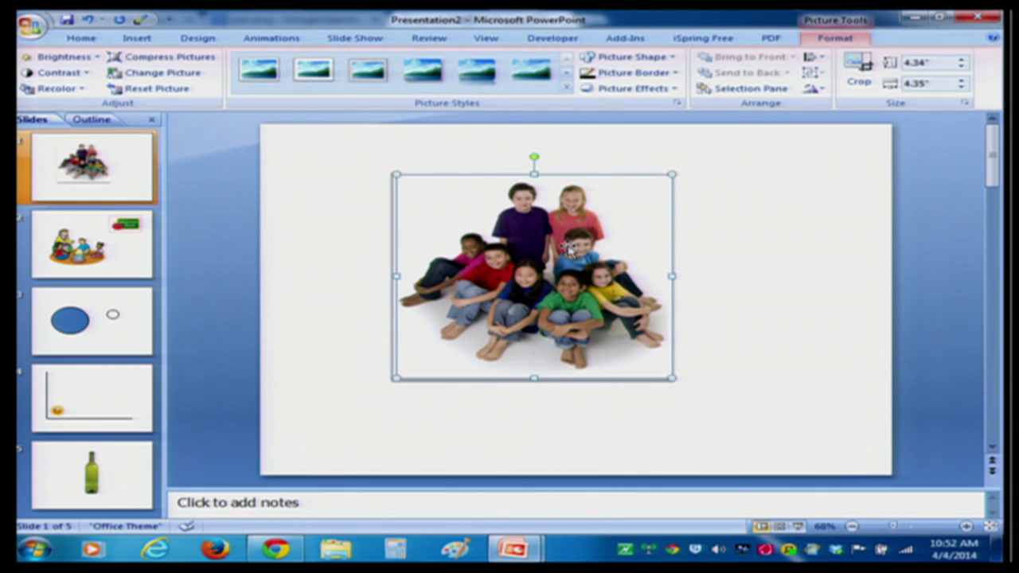
click(643, 92)
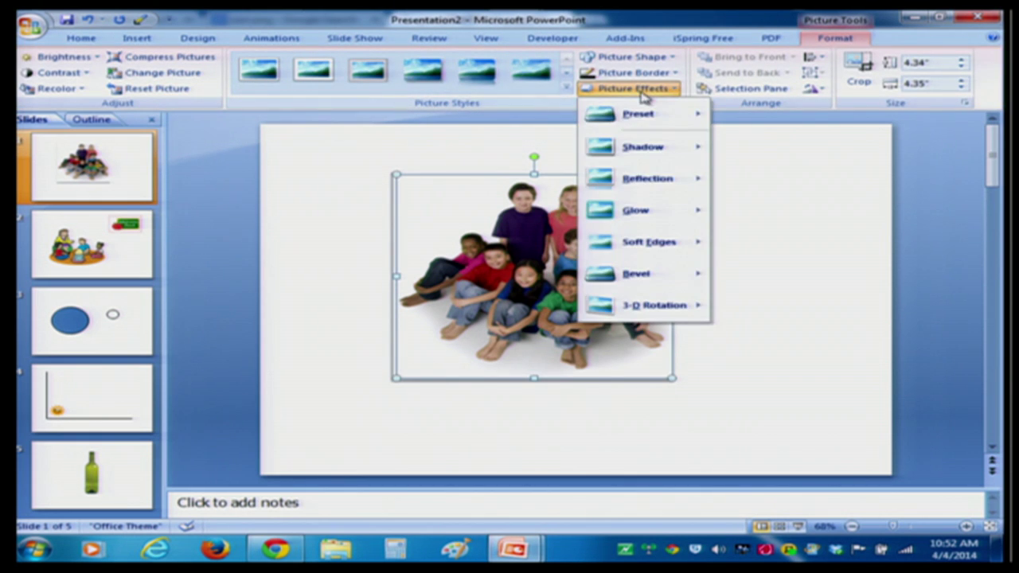
mouse_move(641, 210)
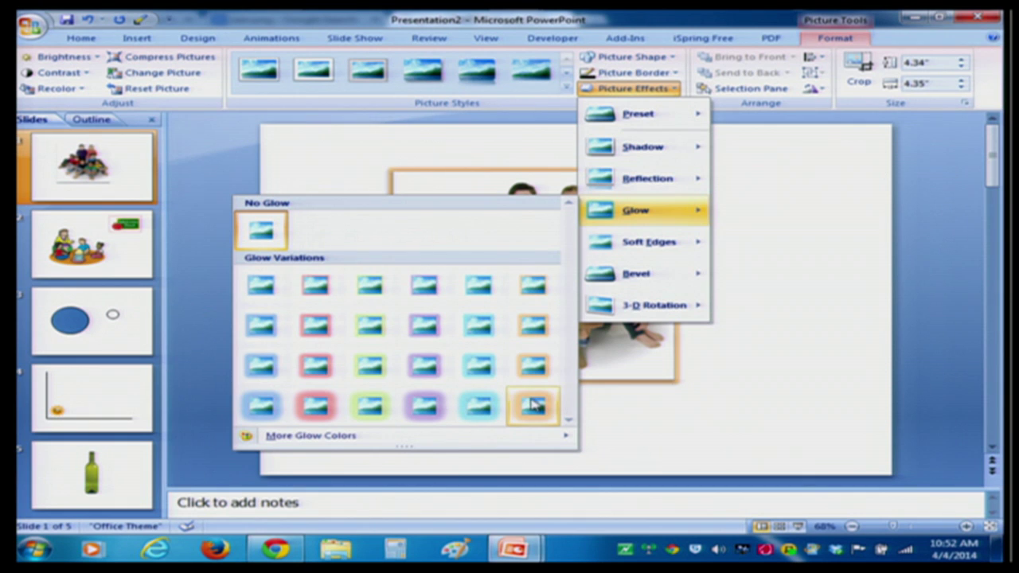
click(316, 409)
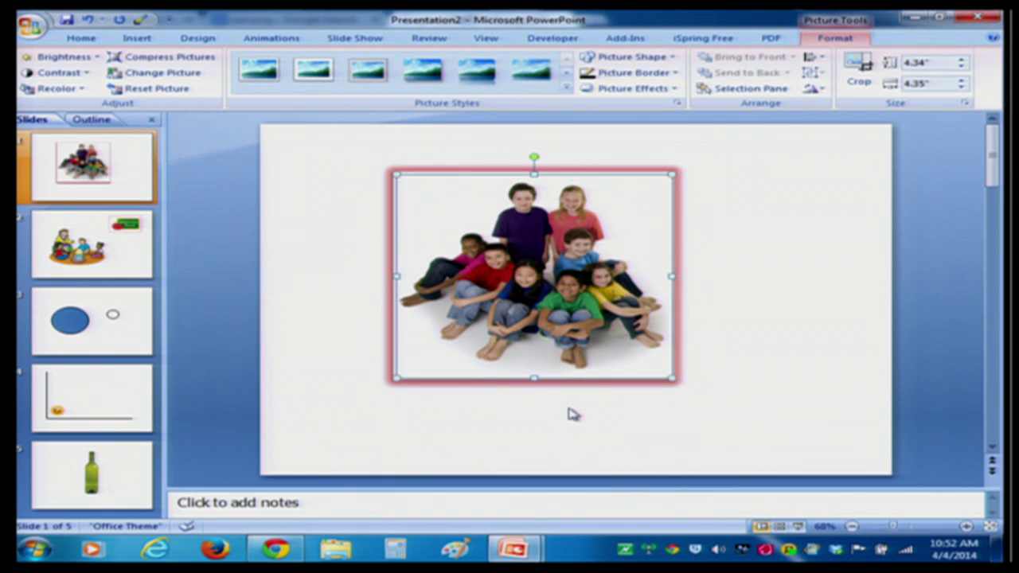
click(88, 20)
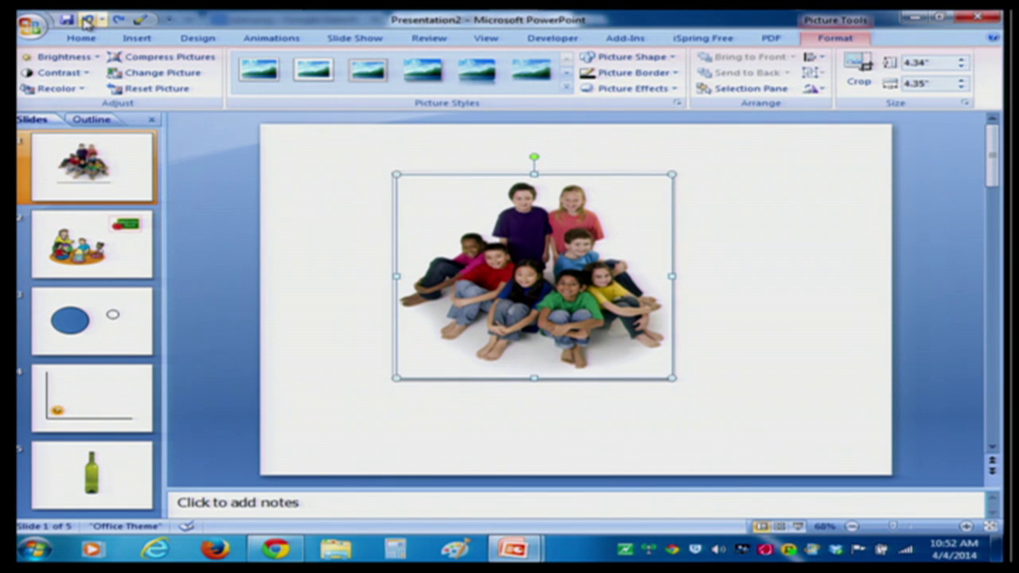
Apply the second parallel 3-D rotation in the second row to the group photo.
click(661, 89)
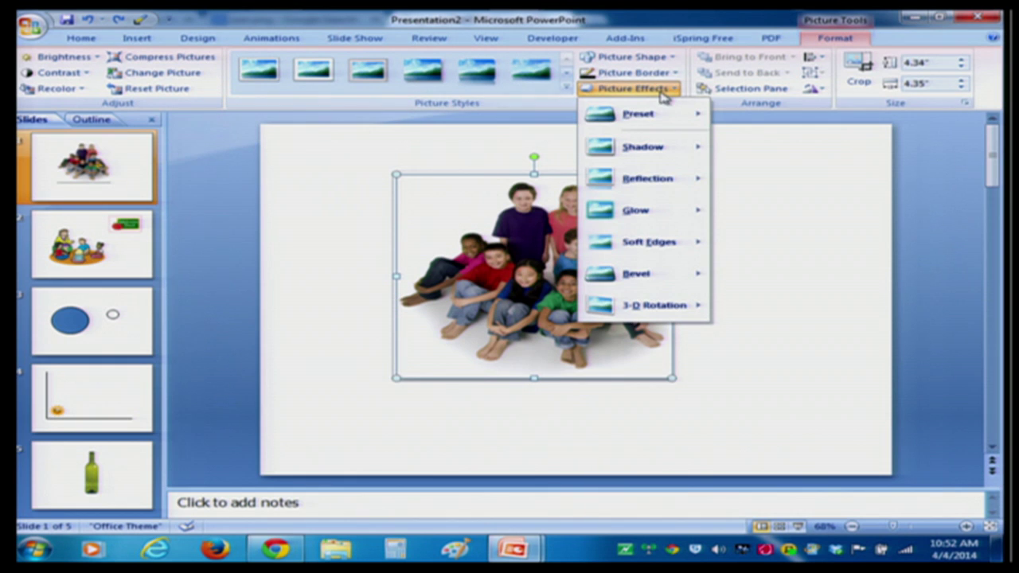
mouse_move(649, 311)
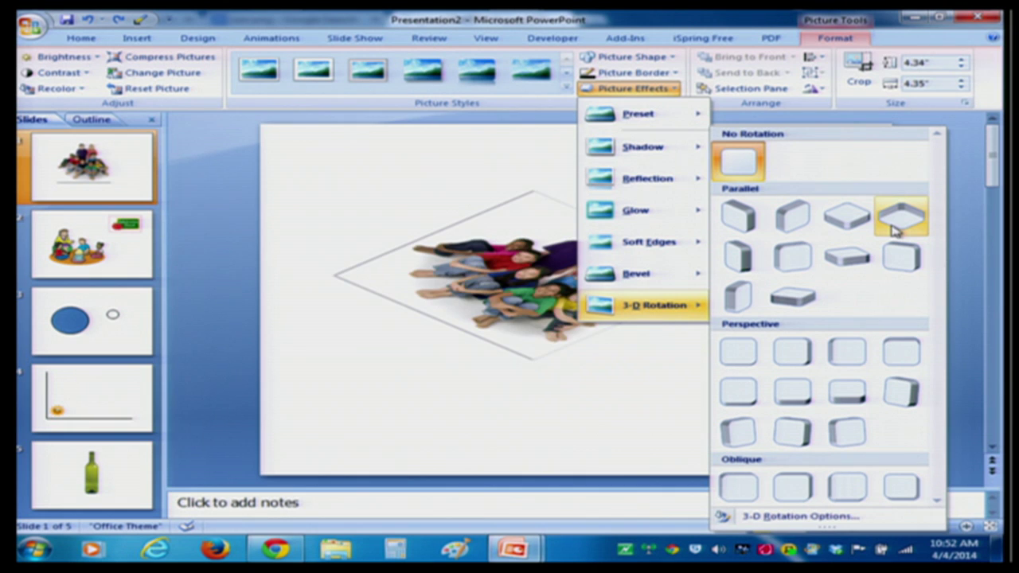
click(791, 256)
click(663, 467)
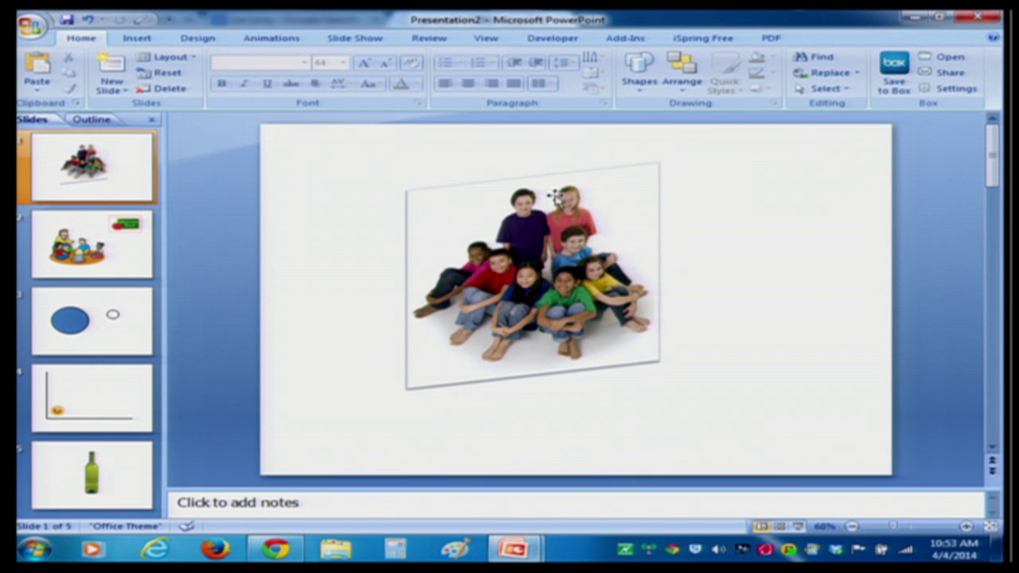
Undo the group photo's 3-D rotation and deselect the photo.
click(526, 231)
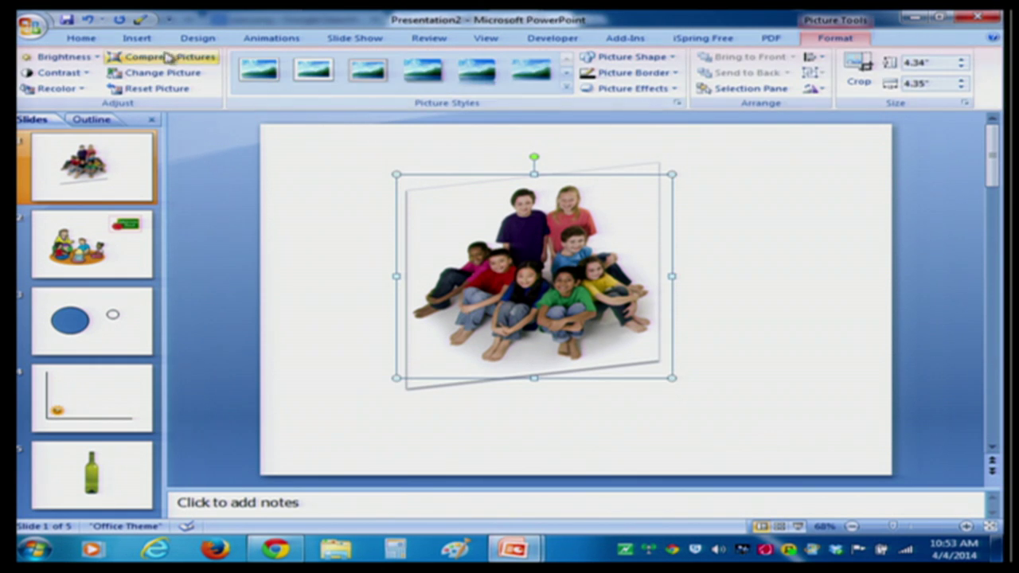
click(83, 27)
click(308, 371)
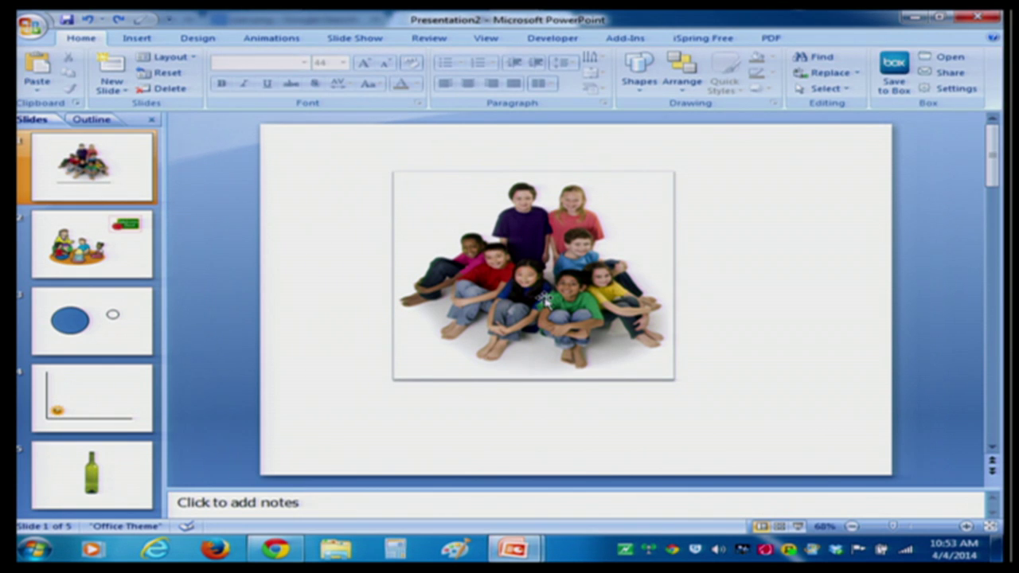
Move the group photo slightly down and to the right on slide 1.
drag(546, 298, 577, 311)
click(784, 320)
click(618, 258)
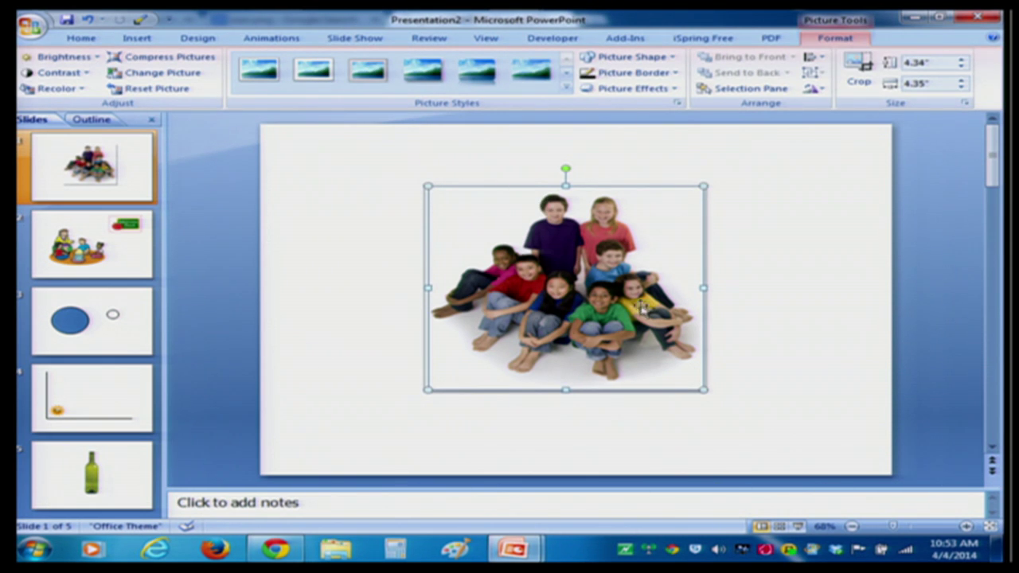
click(343, 306)
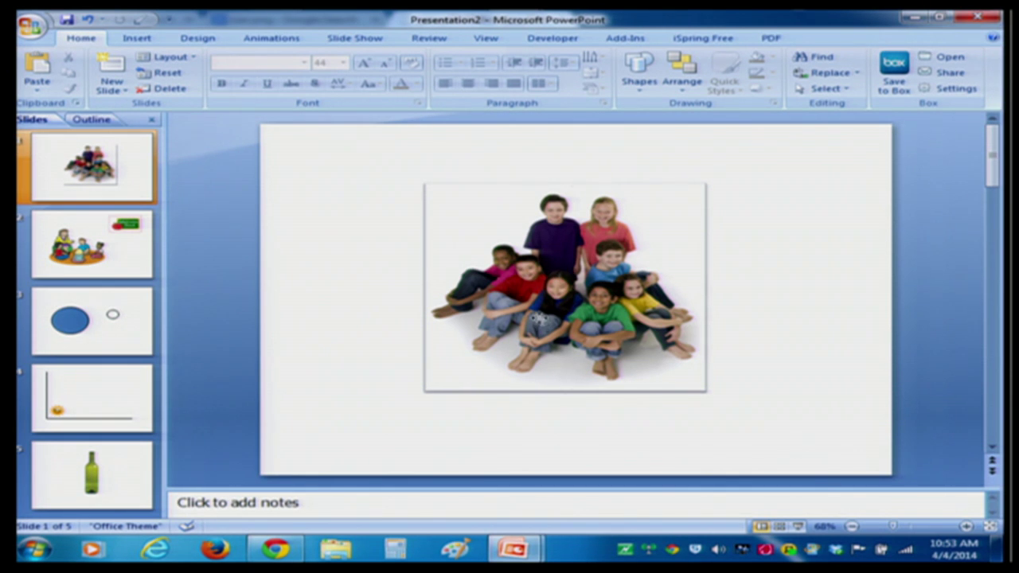
click(539, 320)
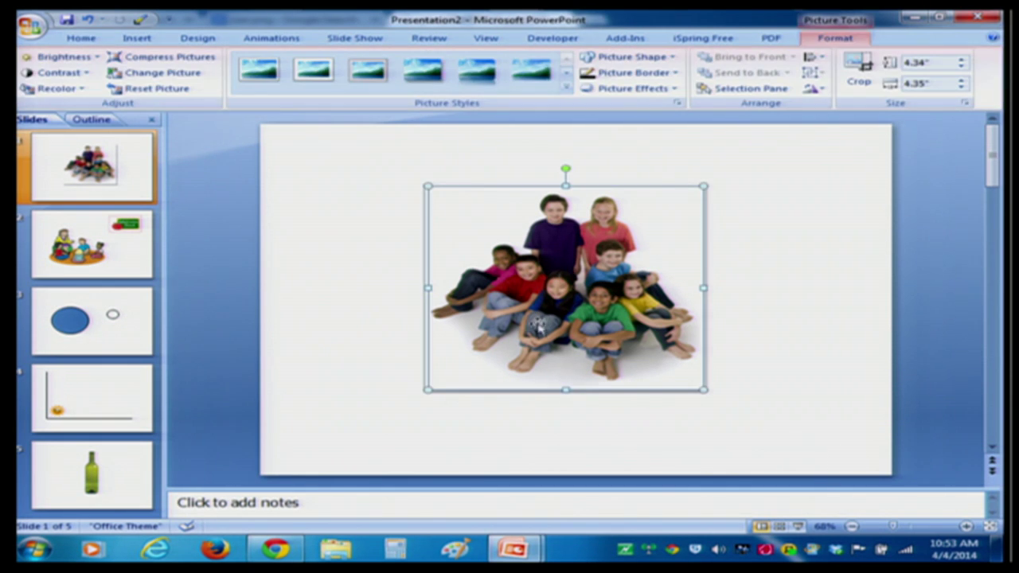
right_click(559, 254)
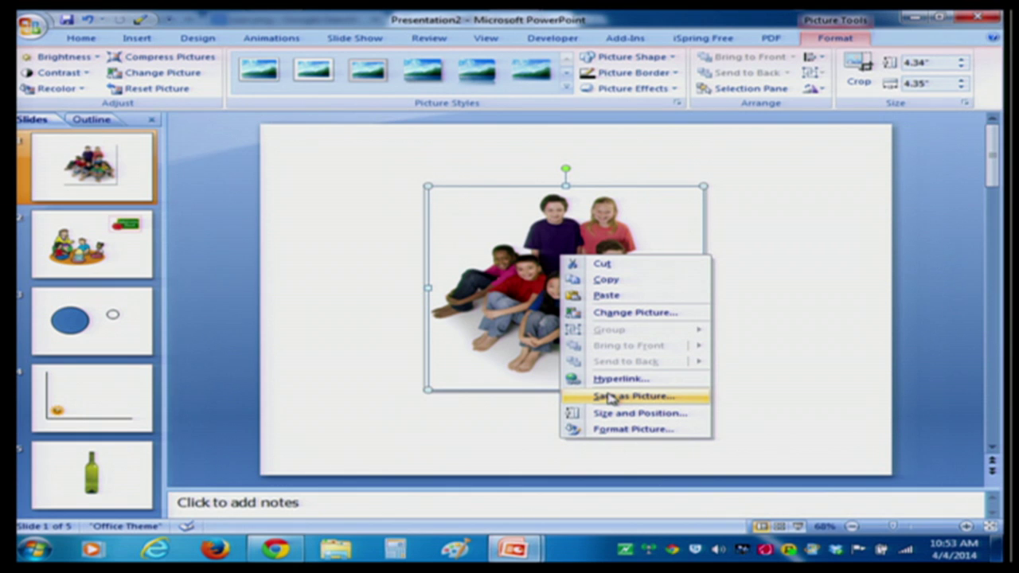
key(Escape)
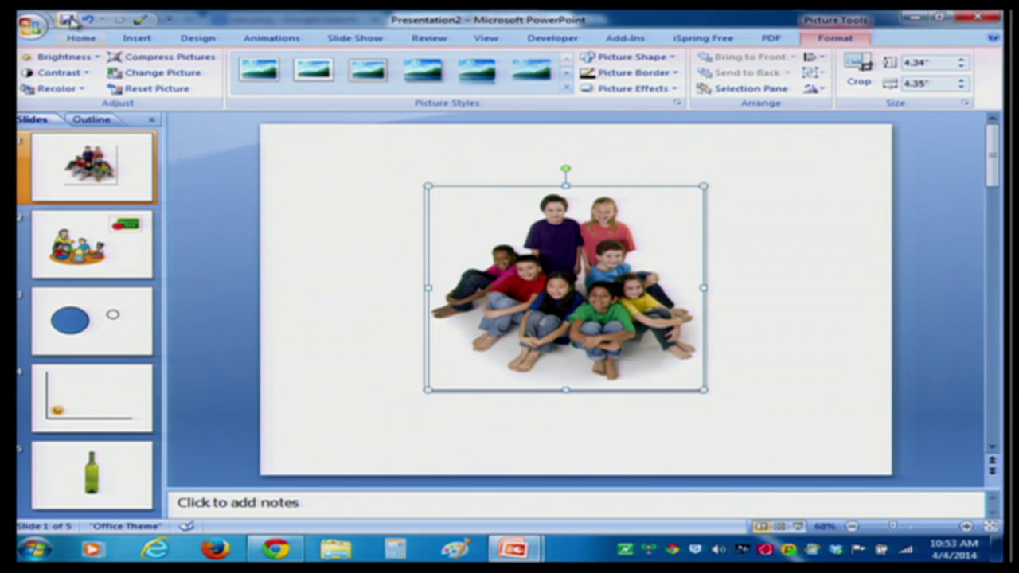
Examine the file types available for saving a copy of the presentation, then leave without saving.
click(37, 24)
mouse_move(38, 150)
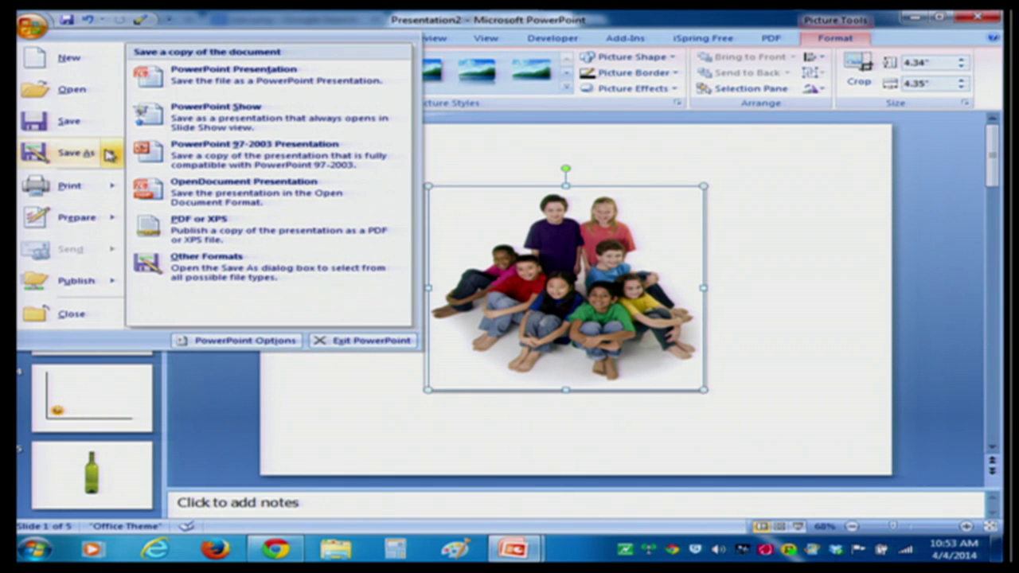
click(237, 83)
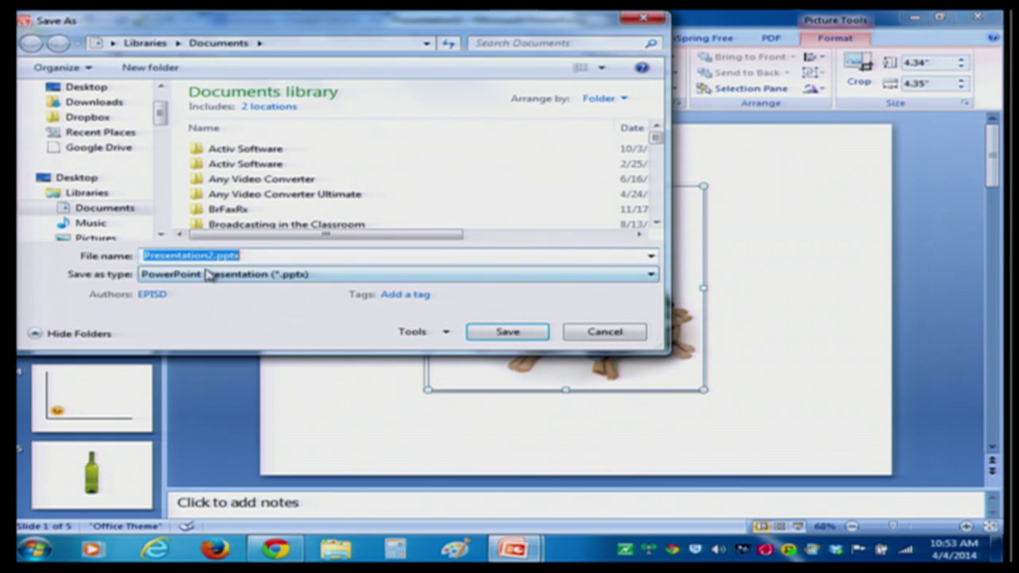
click(207, 275)
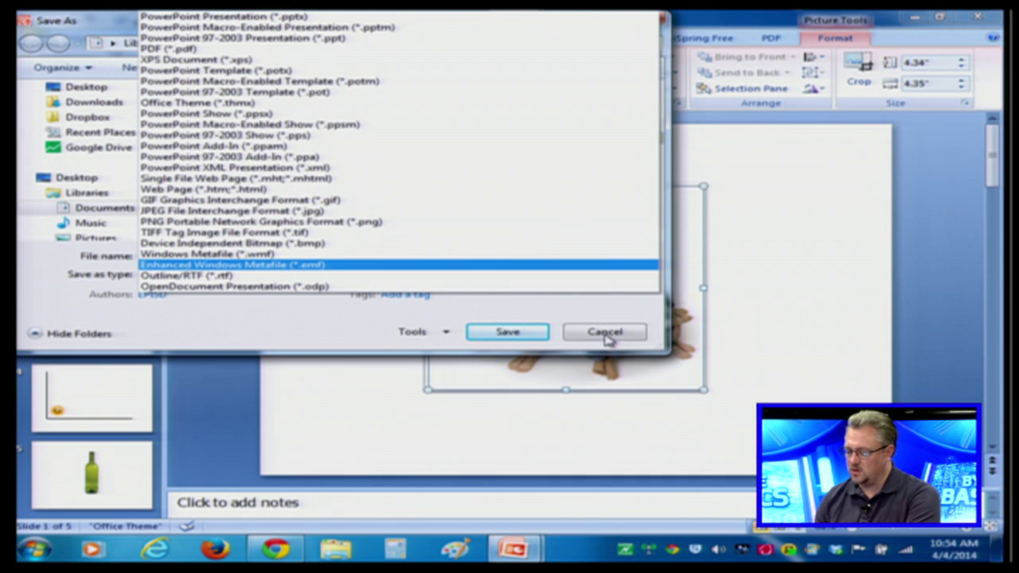
click(605, 336)
click(606, 336)
Look at the commands available for the group photo, including Save as Picture, without running any of them.
click(840, 280)
click(581, 271)
right_click(569, 273)
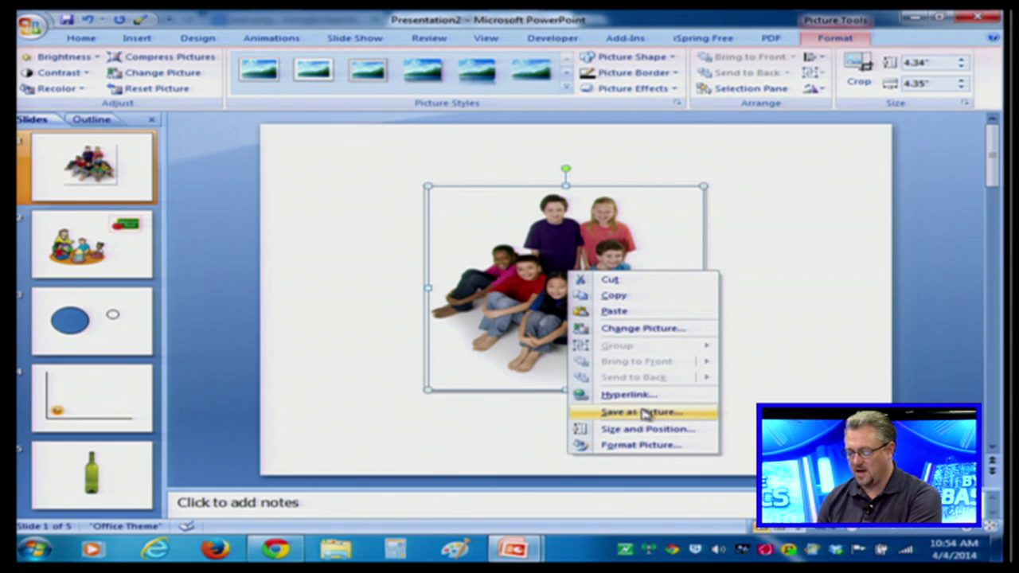
click(826, 300)
click(415, 457)
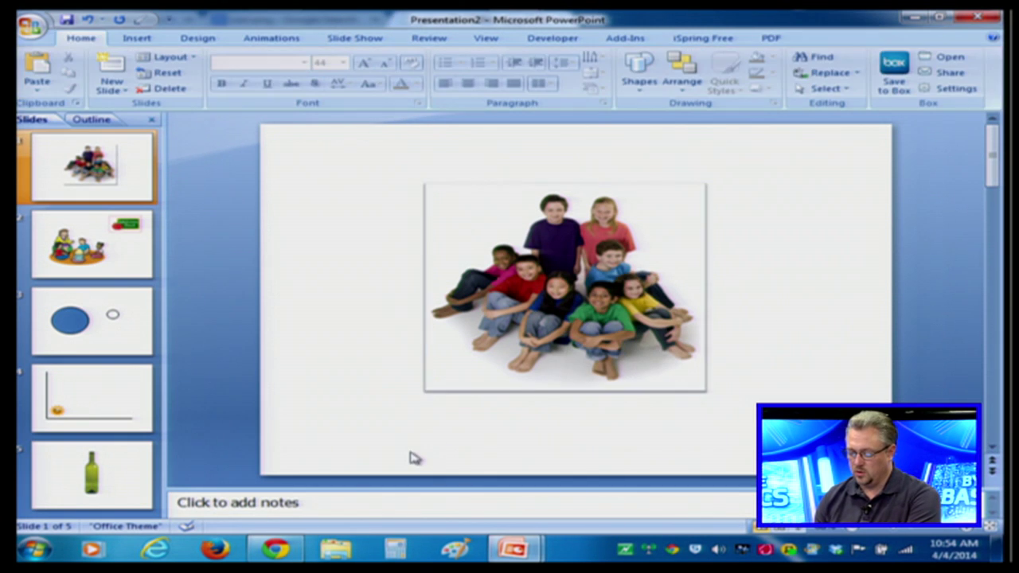
click(502, 314)
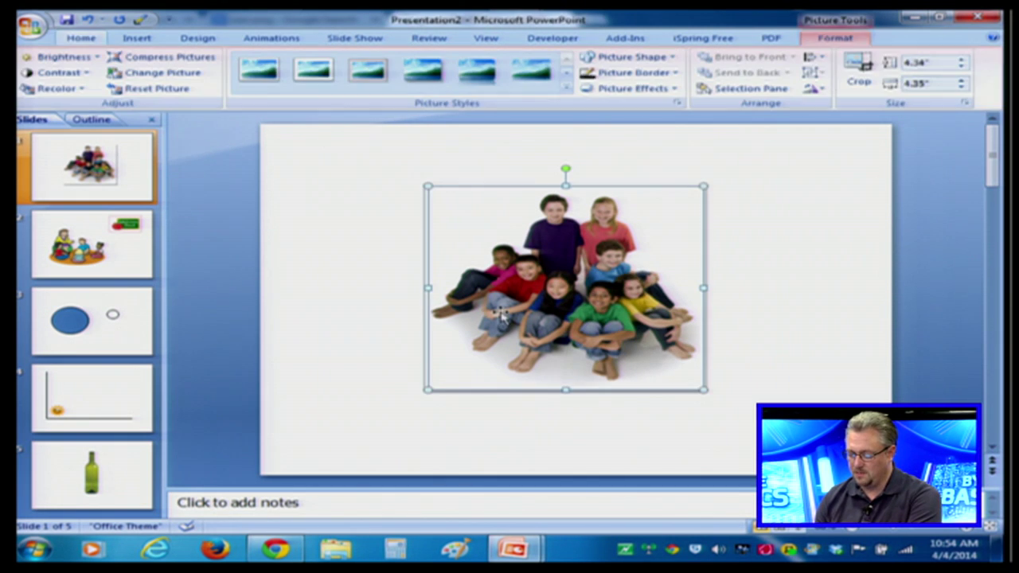
right_click(551, 275)
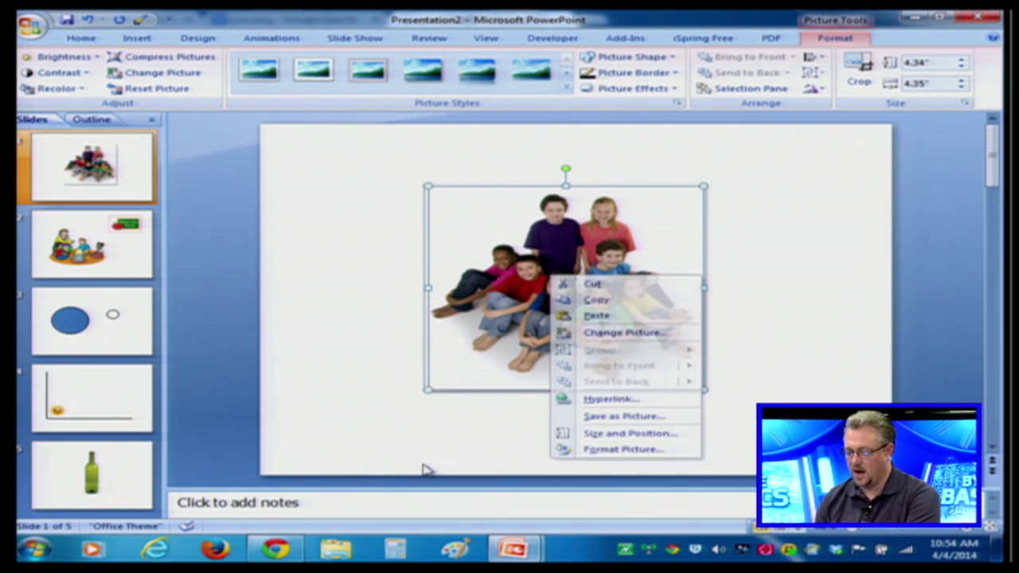
Move the group photo to the left half of slide 1.
drag(554, 292, 406, 288)
click(688, 315)
click(402, 285)
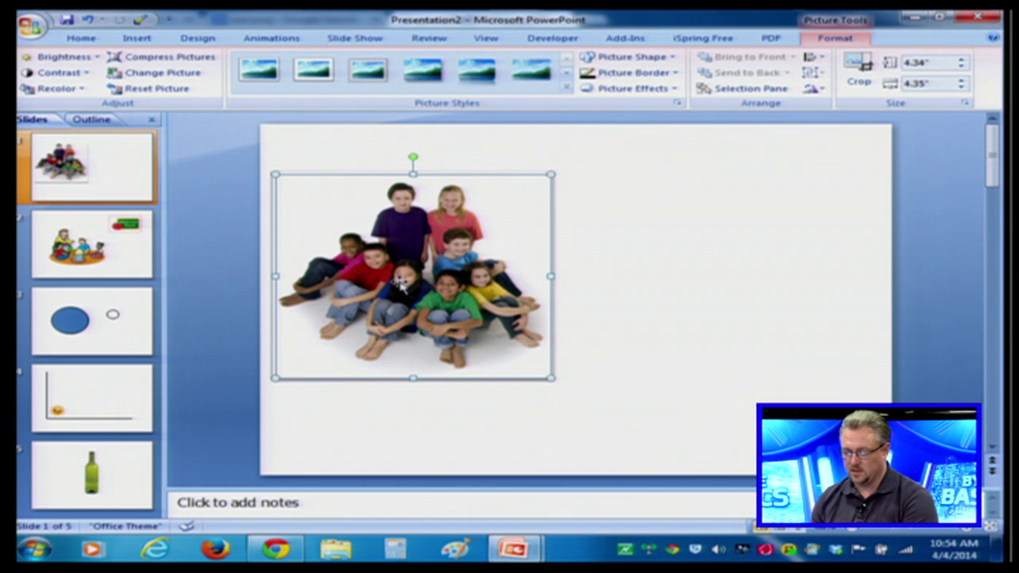
Copy the group photo and paste a duplicate onto slide 1.
right_click(394, 256)
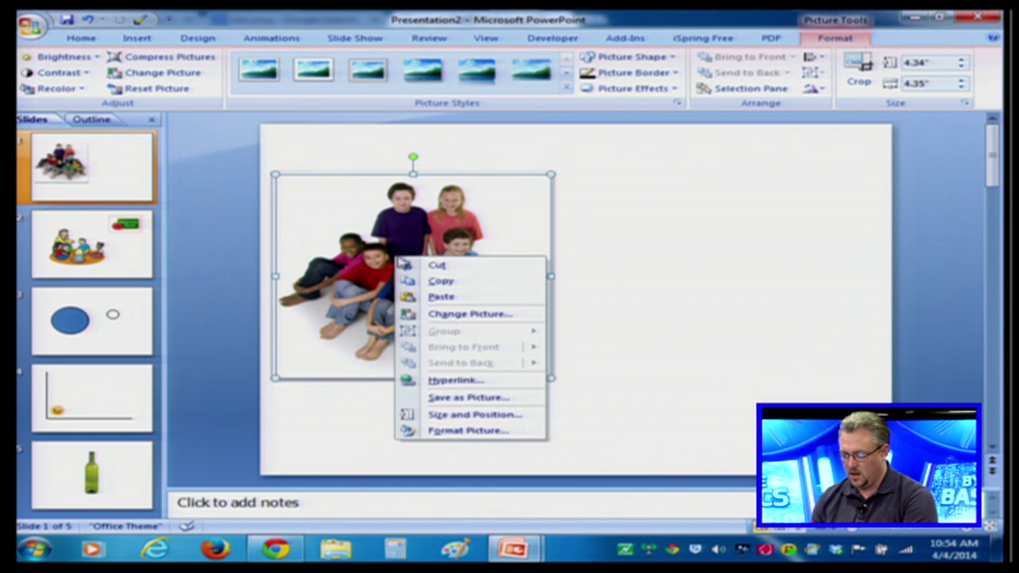
click(459, 287)
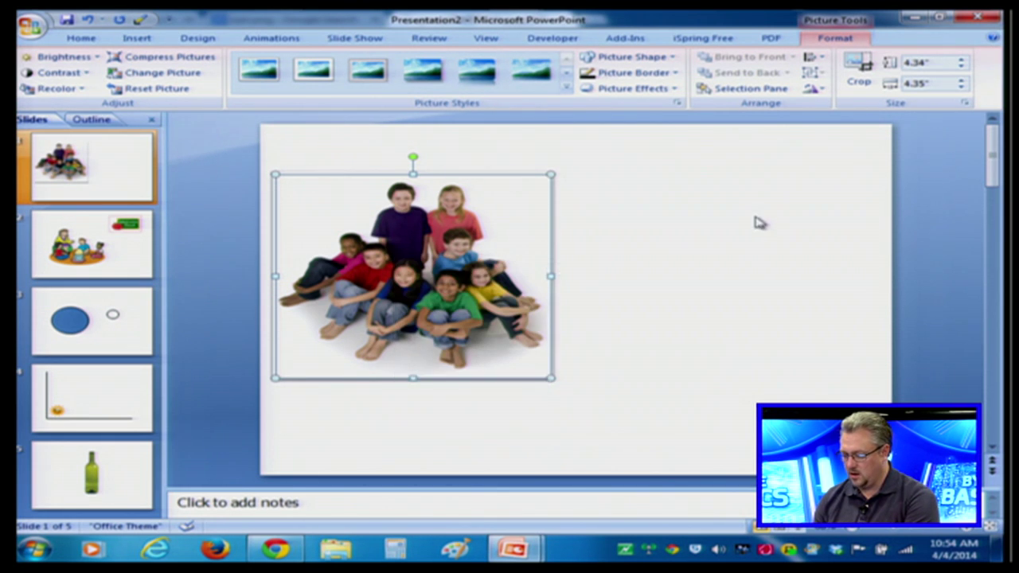
click(677, 237)
right_click(677, 237)
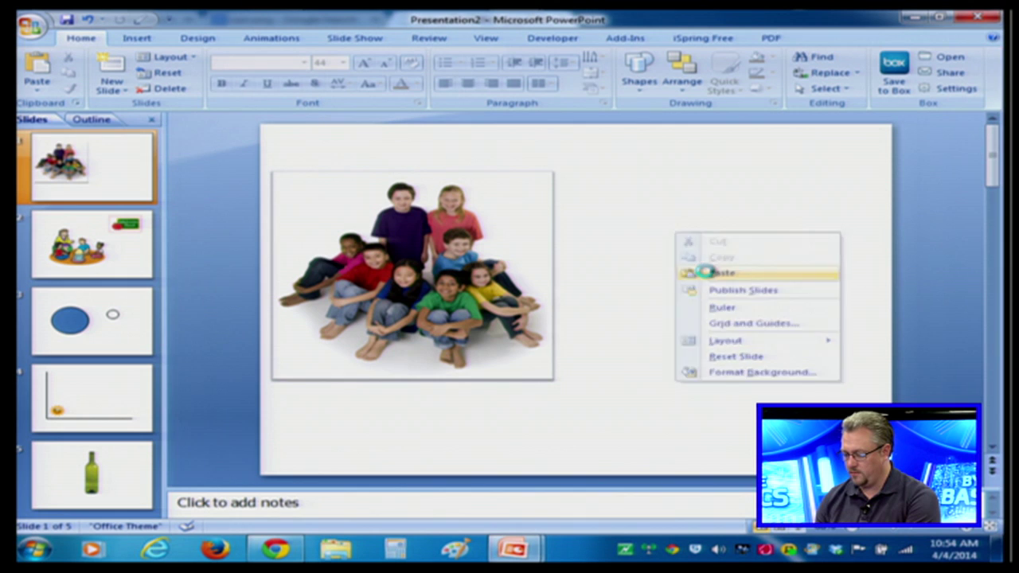
click(709, 272)
Arrange the two group photos side by side at the same height on slide 1 and deselect them.
drag(693, 272, 791, 263)
click(587, 426)
drag(695, 282, 710, 294)
click(440, 294)
drag(440, 294, 451, 301)
click(557, 457)
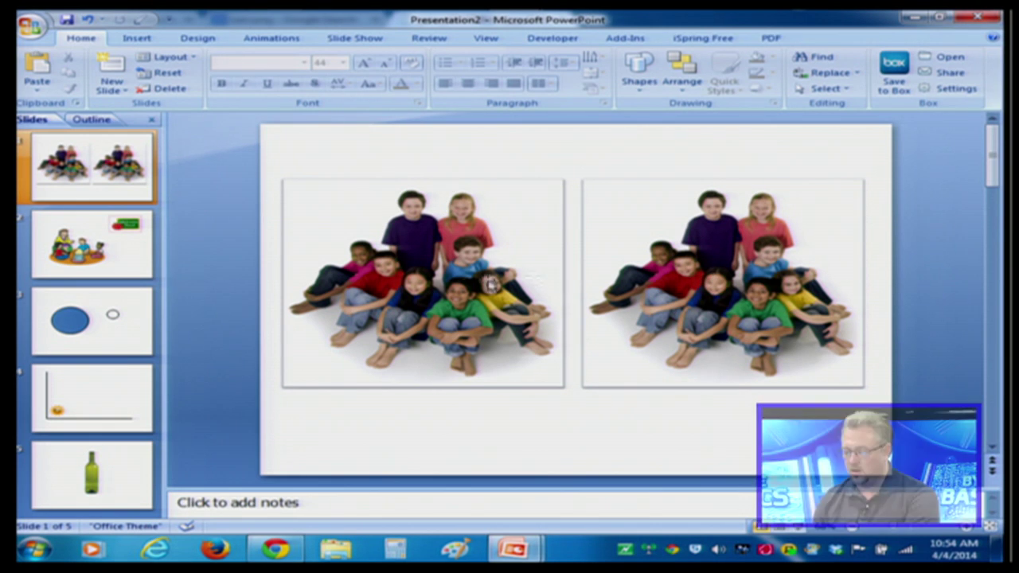
Save the right-hand group photo to the Desktop as a JPEG picture named "kids".
click(637, 285)
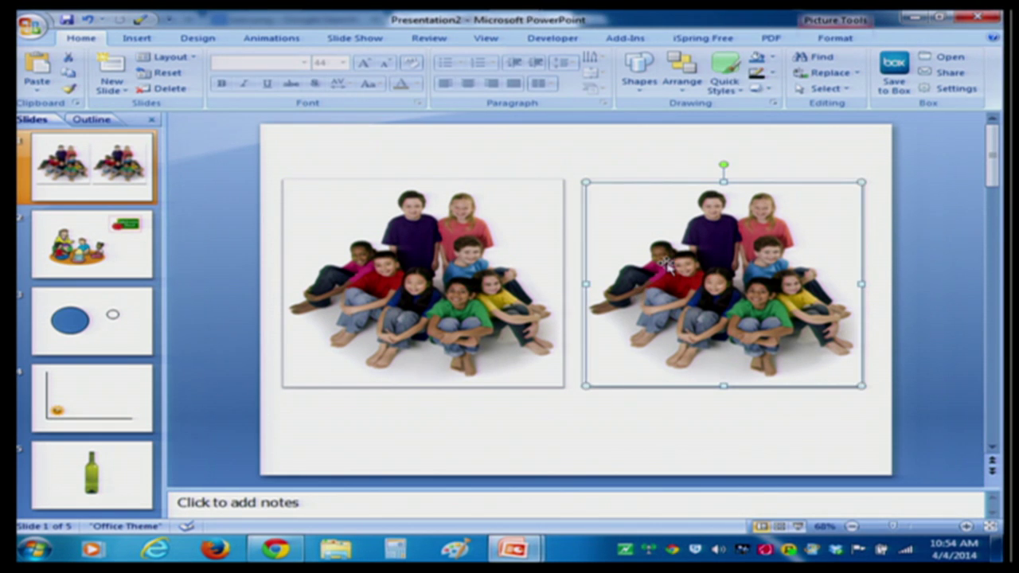
right_click(668, 265)
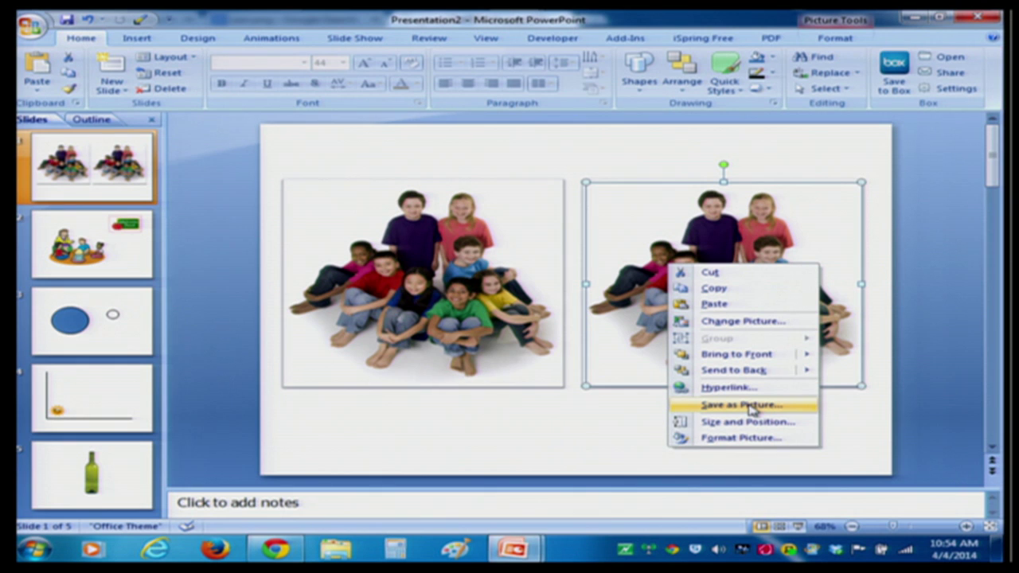
click(751, 406)
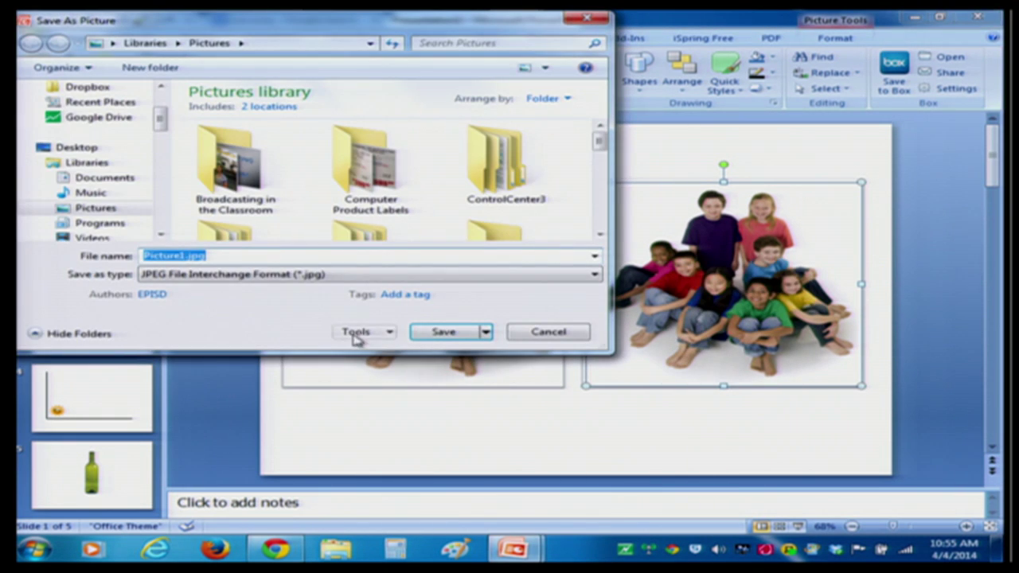
click(89, 151)
click(218, 254)
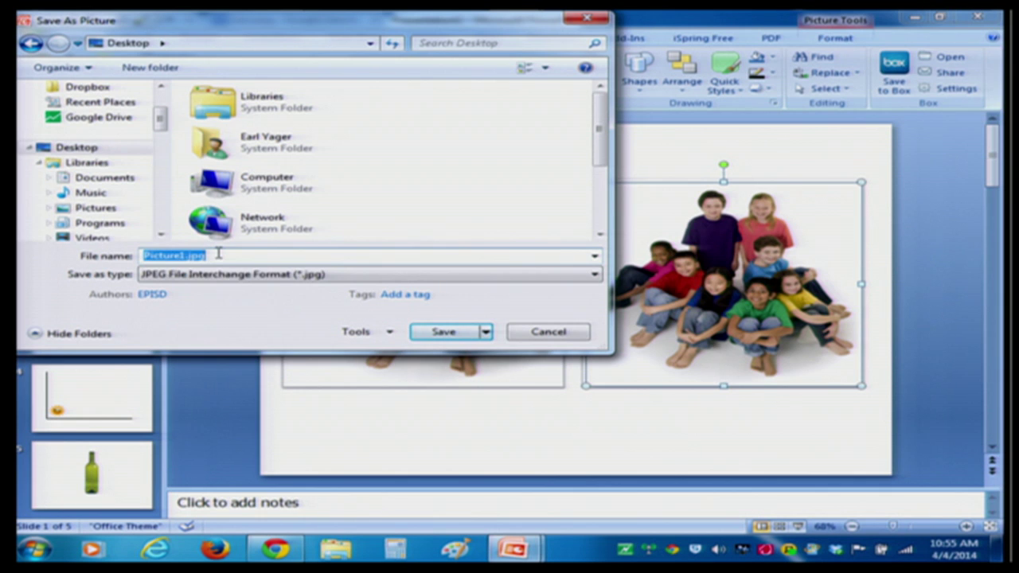
text(kids)
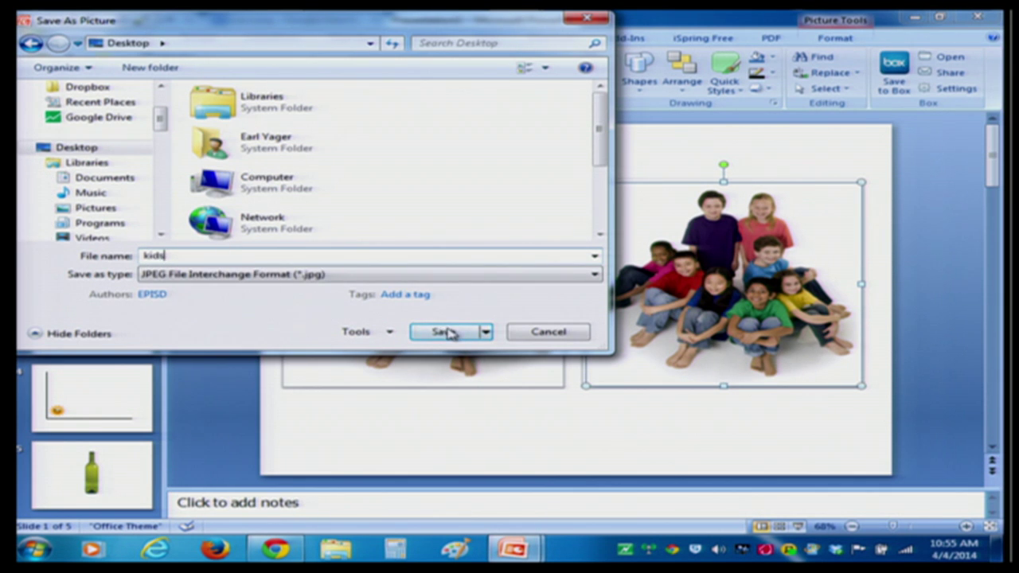
click(444, 332)
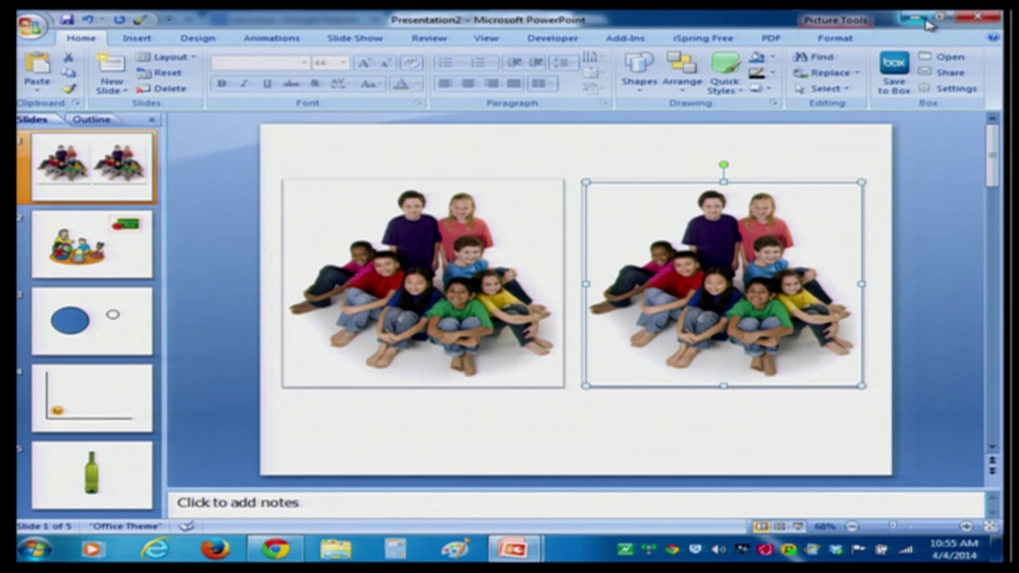
View kids.jpg from the desktop in Windows Photo Viewer, and close the viewer.
click(916, 20)
click(920, 17)
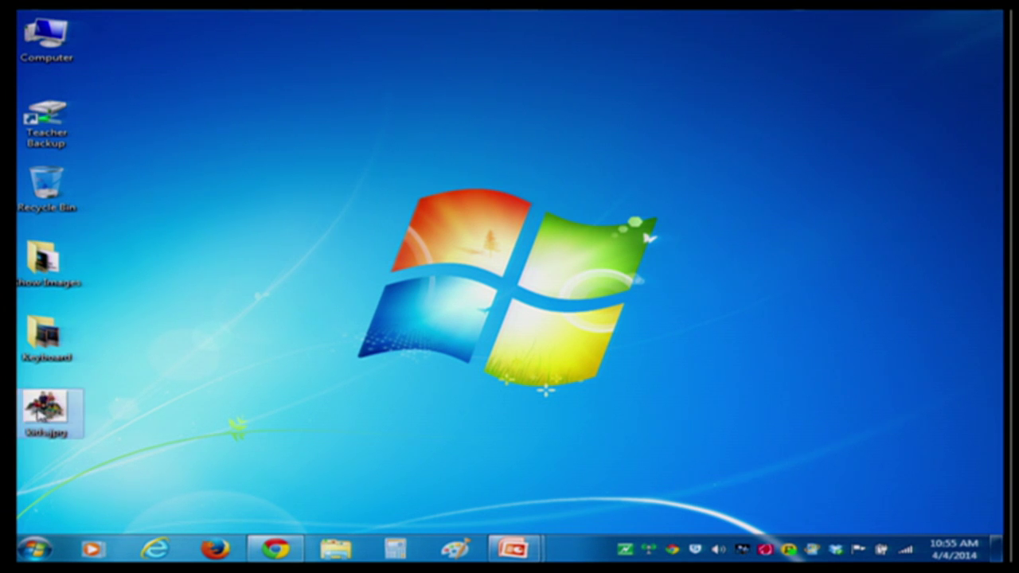
double_click(44, 411)
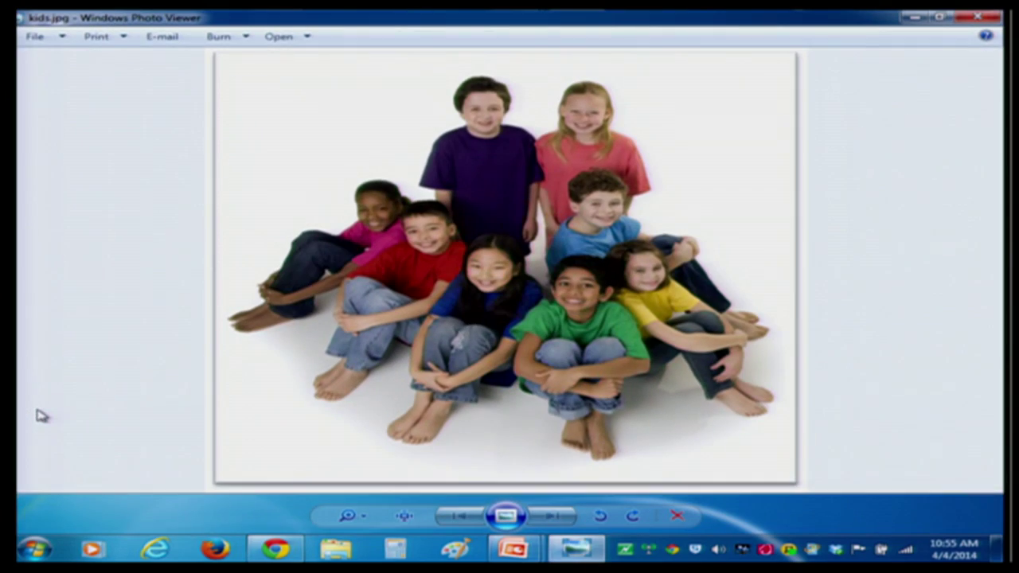
click(976, 17)
Switch to the blank Presentation3 in PowerPoint.
mouse_move(517, 547)
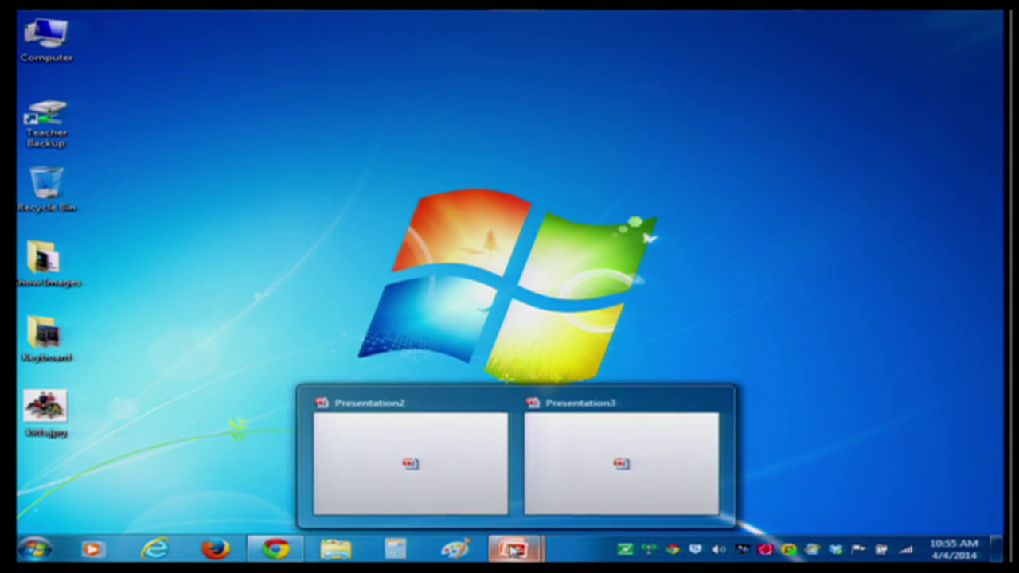
click(594, 473)
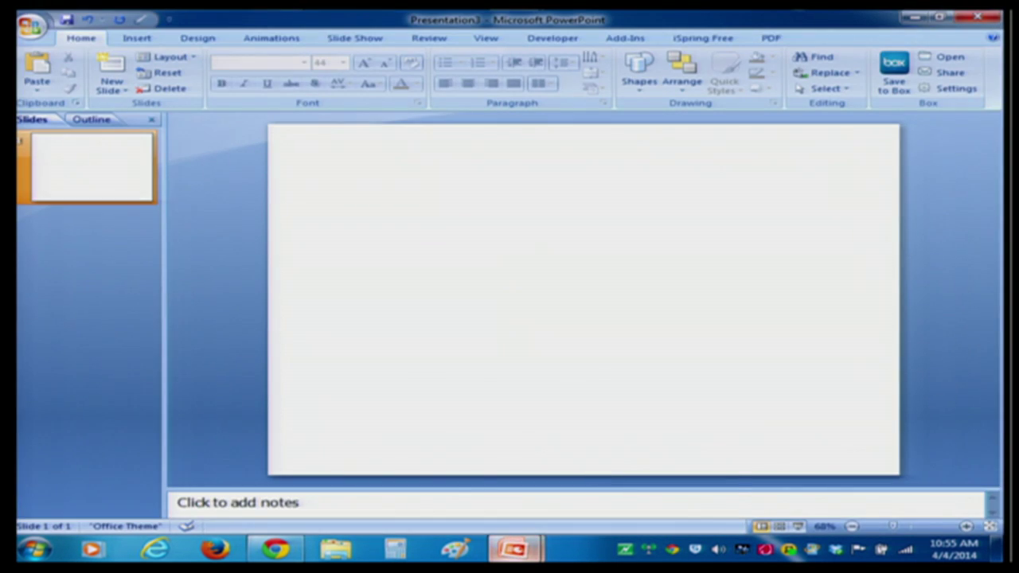
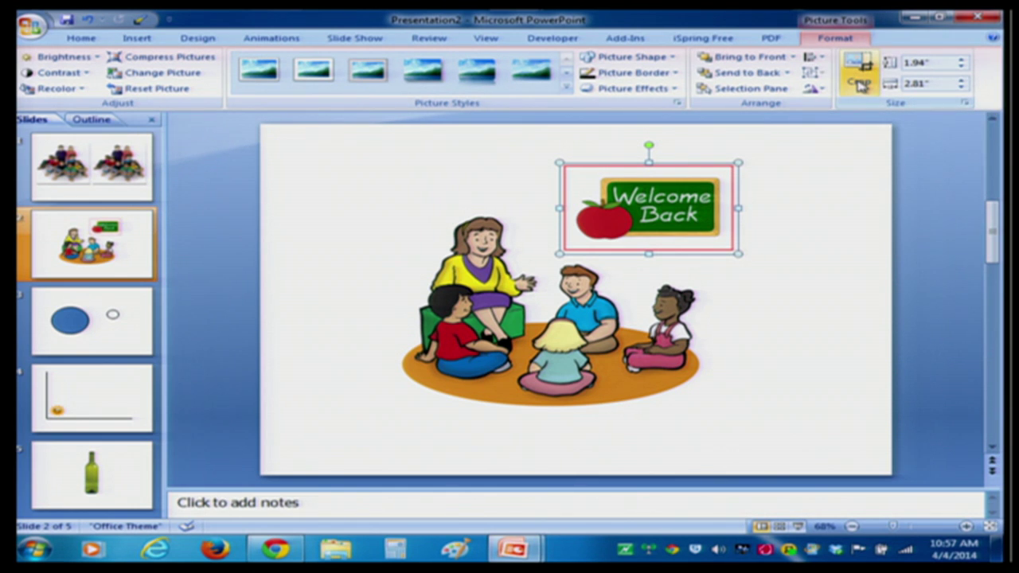
Crop the Welcome Back picture from its top-right and bottom-left corners to about 1.67" high by 2.42" wide.
click(860, 86)
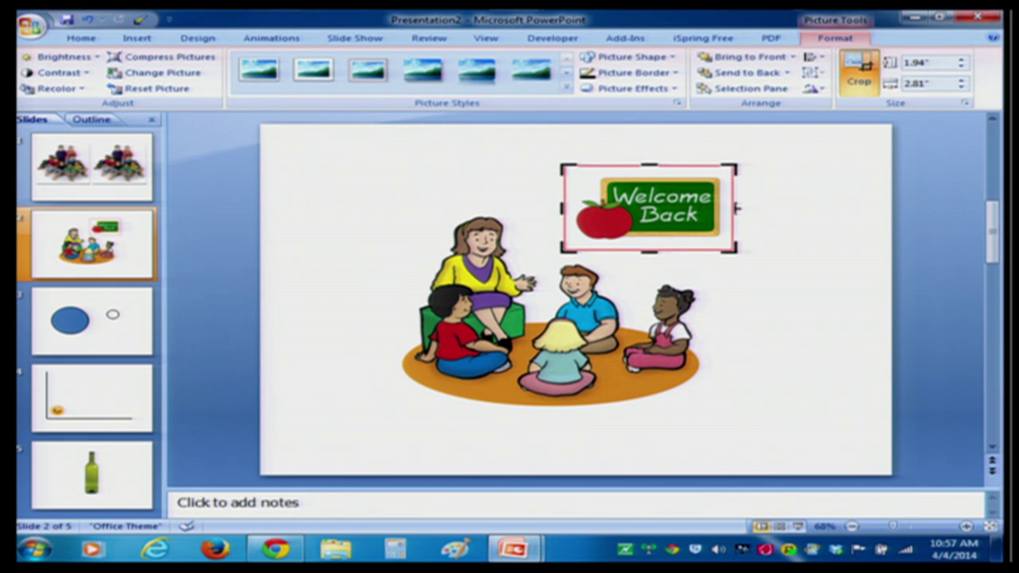
drag(733, 163, 722, 172)
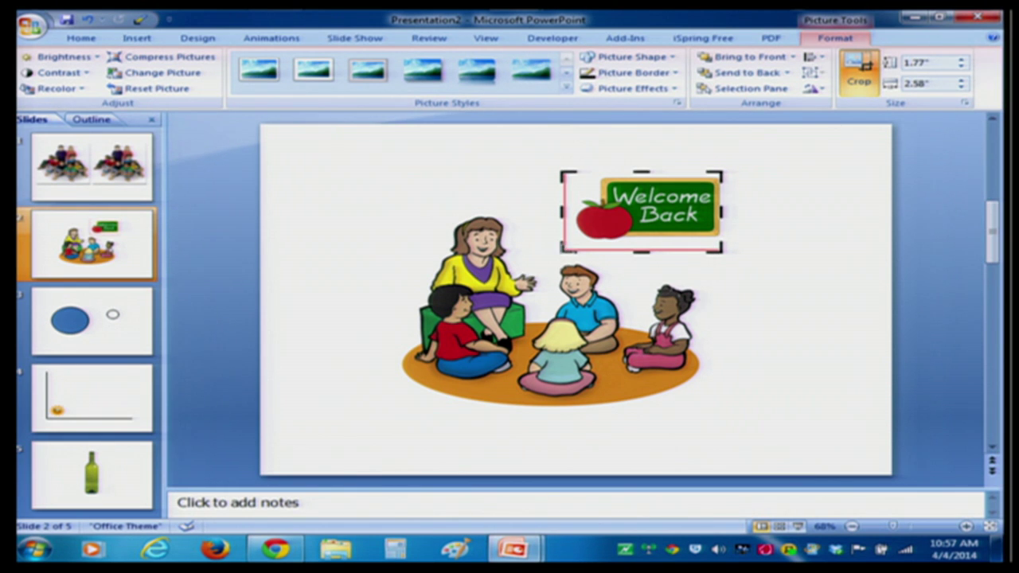
drag(562, 250, 572, 248)
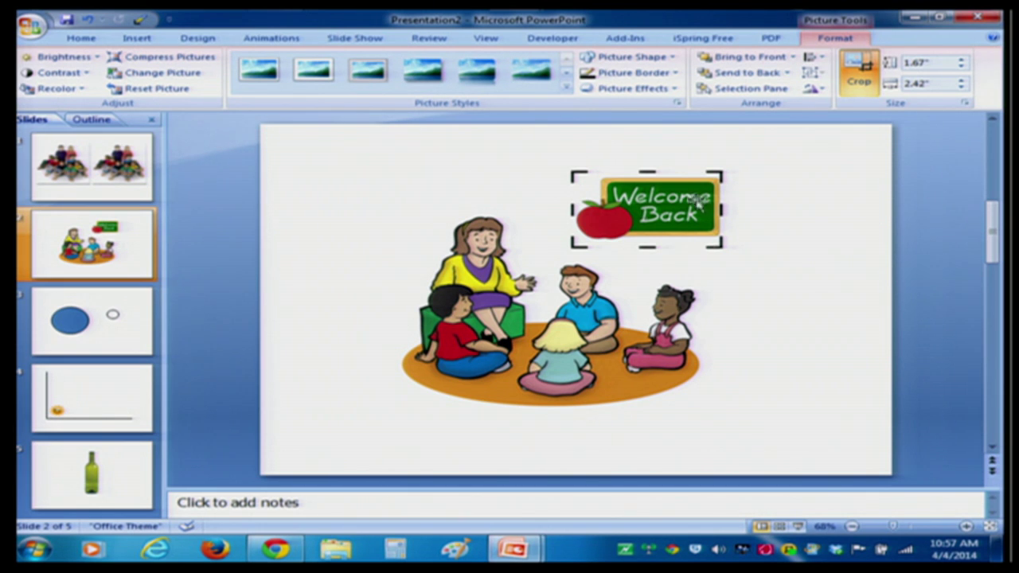
click(860, 82)
click(757, 262)
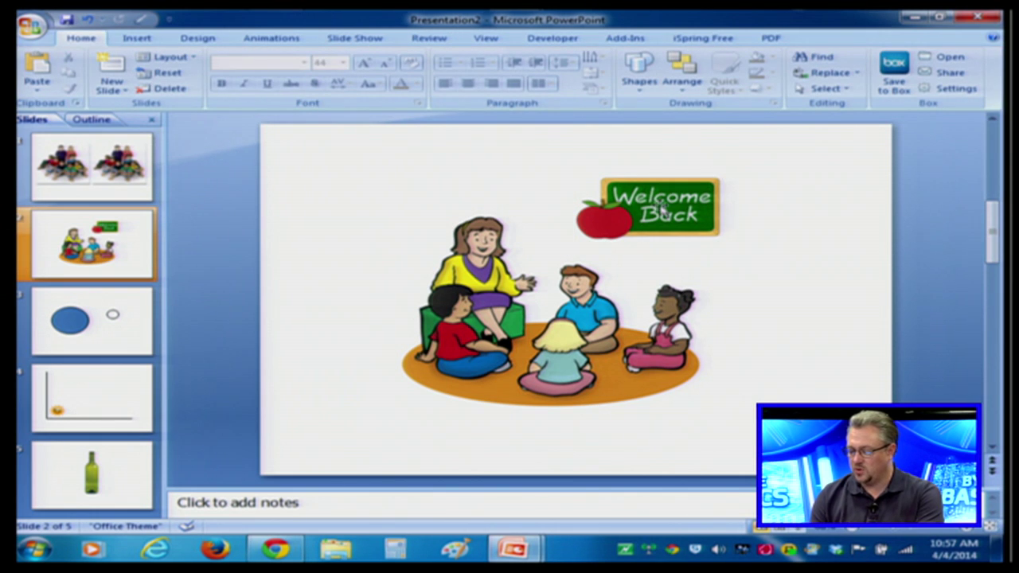
Move the Welcome Back sign down and left beside the teacher, and nudge the classroom picture slightly down and right.
drag(666, 212, 616, 219)
click(761, 221)
click(759, 220)
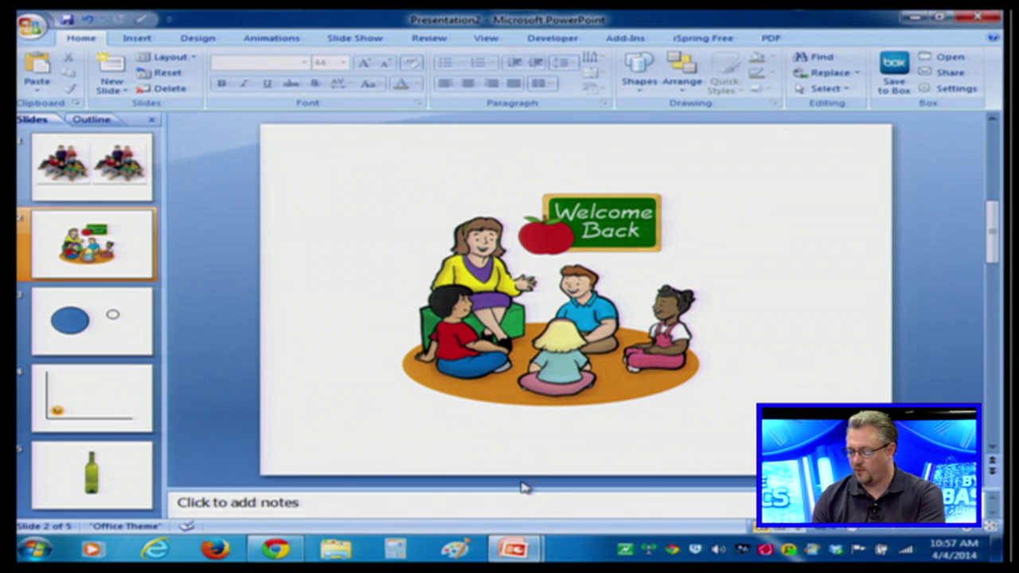
click(524, 373)
drag(528, 375, 532, 380)
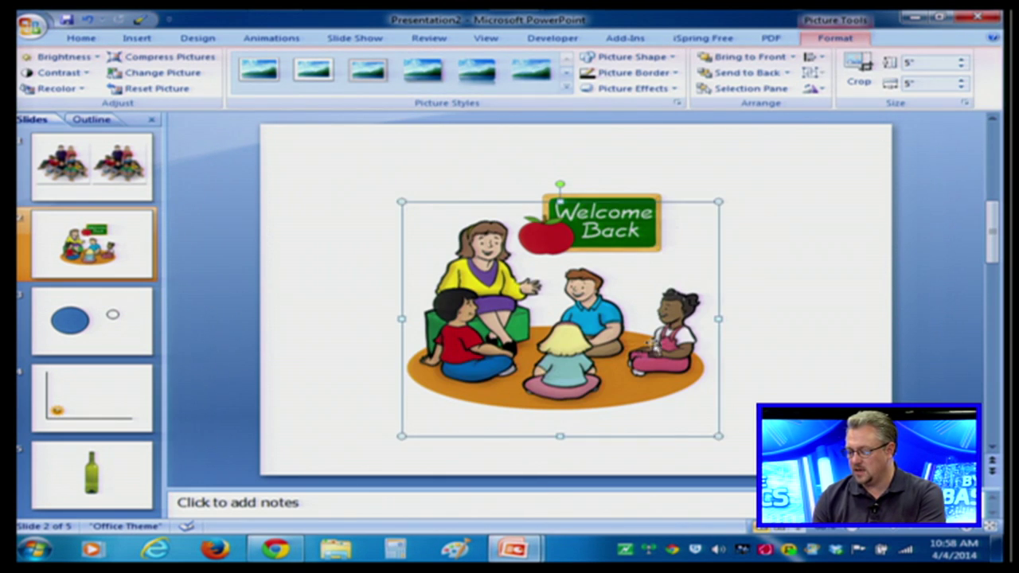
click(842, 291)
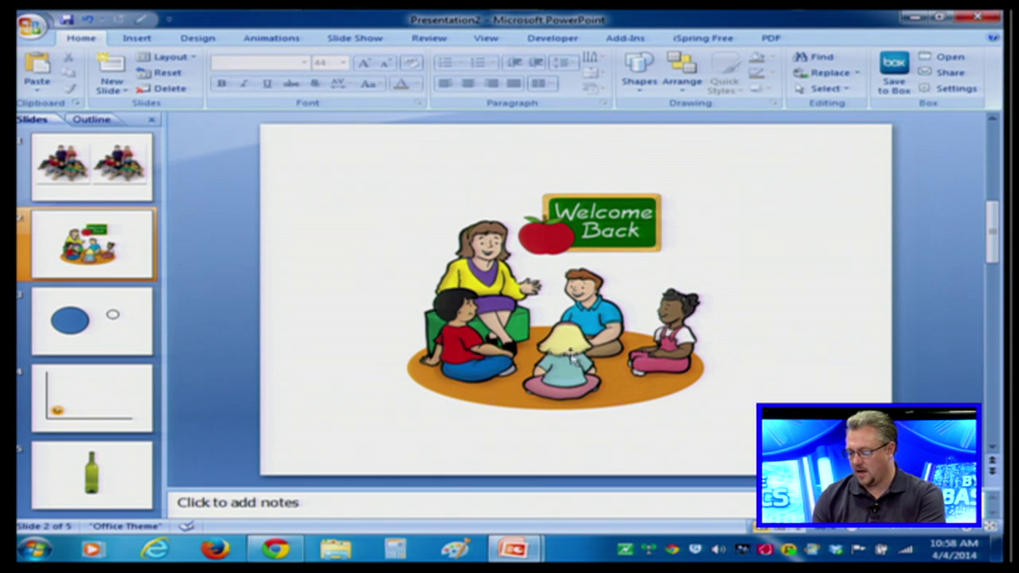
Check the commands available for the classroom picture and the Welcome Back sign separately, including Save as Picture.
right_click(542, 340)
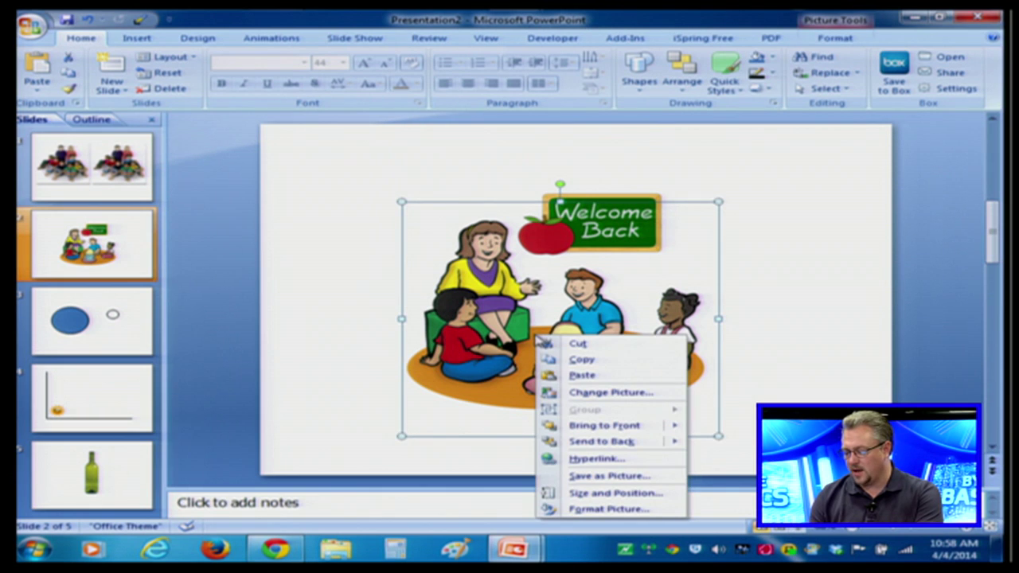
click(849, 188)
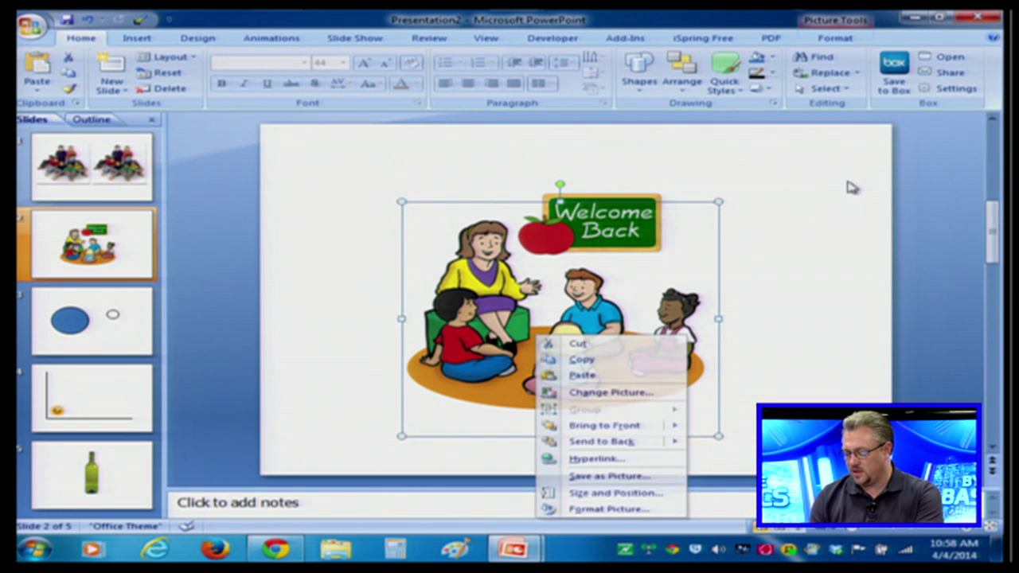
click(593, 176)
click(590, 194)
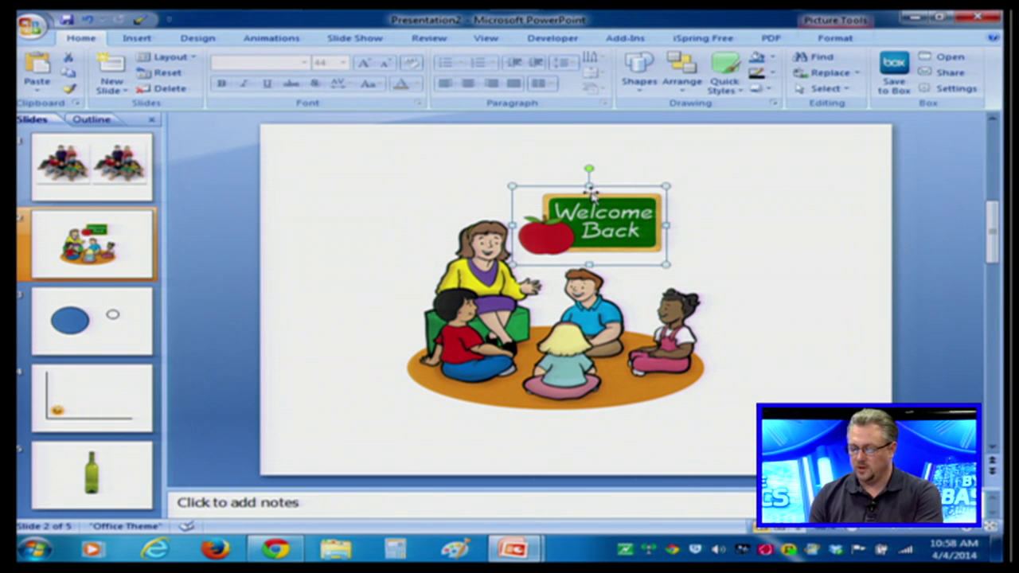
right_click(631, 223)
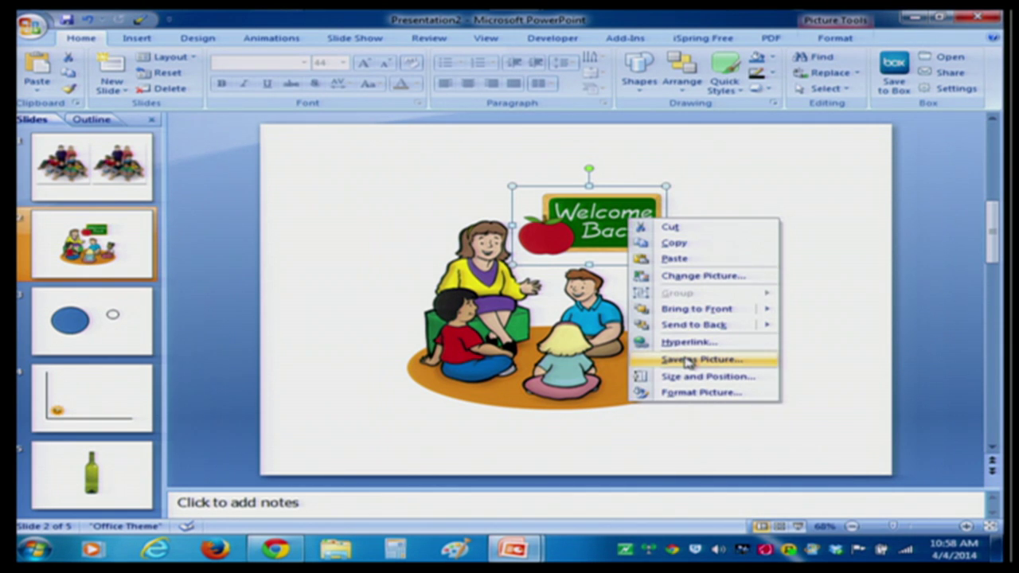
click(467, 412)
click(497, 371)
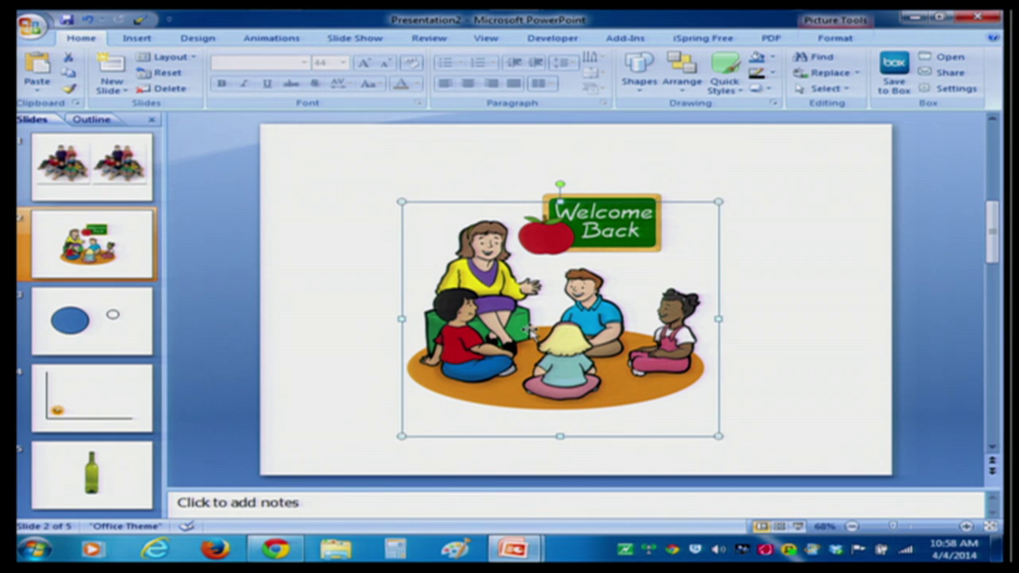
Check the commands available for the classroom picture on its own, and leave nothing selected.
right_click(509, 350)
mouse_move(555, 455)
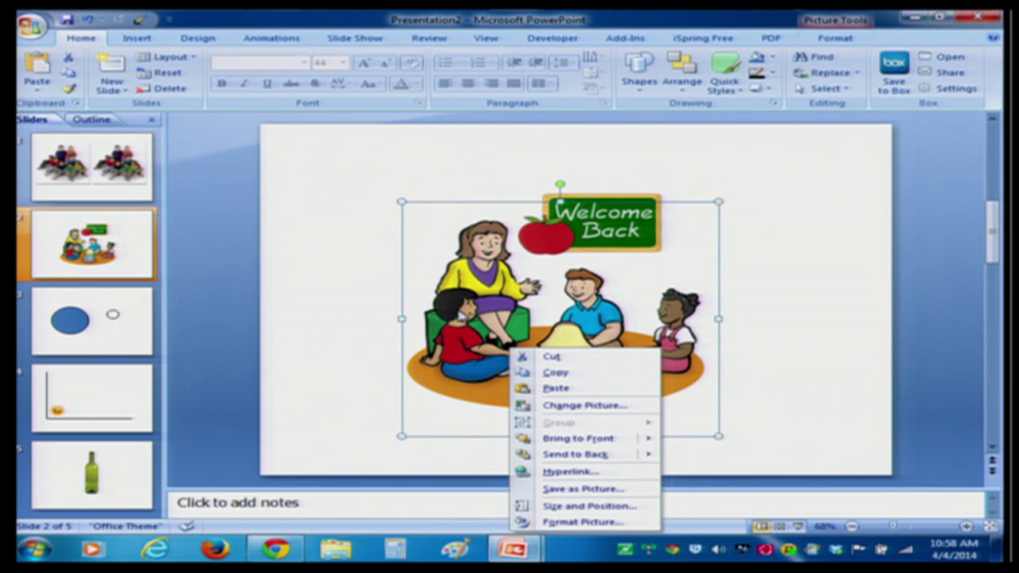
click(838, 190)
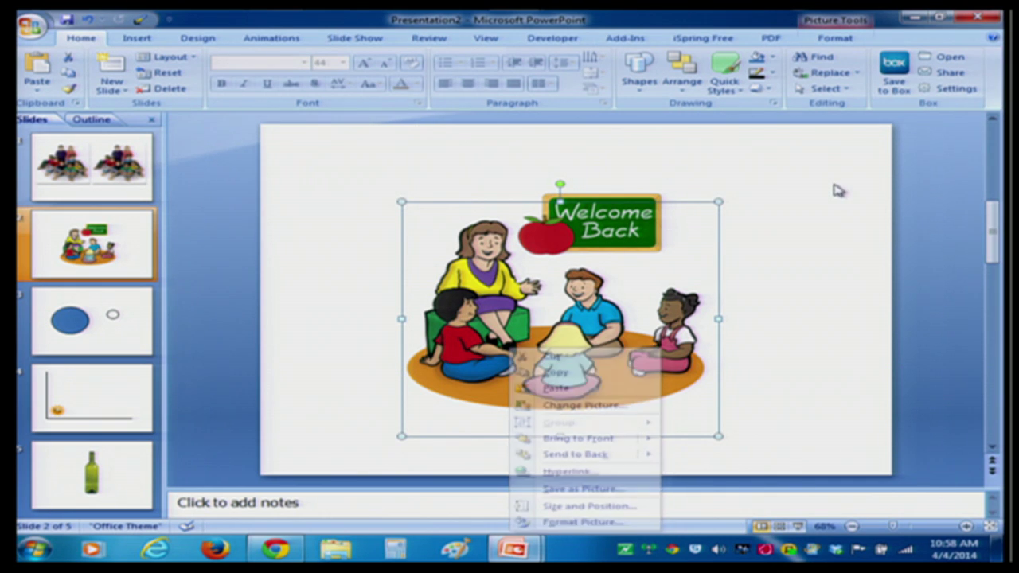
click(838, 190)
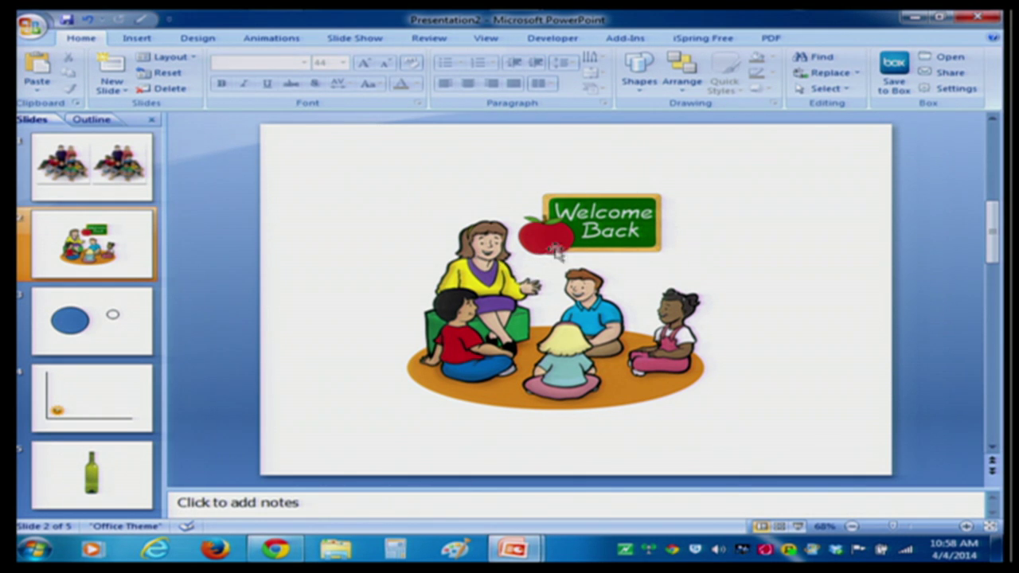
Select the Welcome Back sign together with the classroom picture and group them into one object.
click(611, 223)
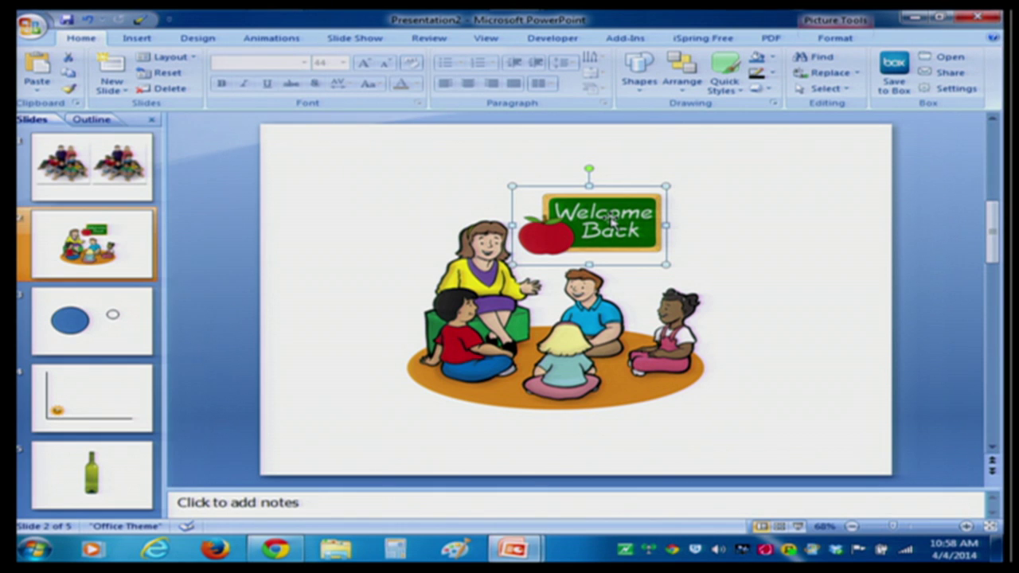
shift+click(518, 321)
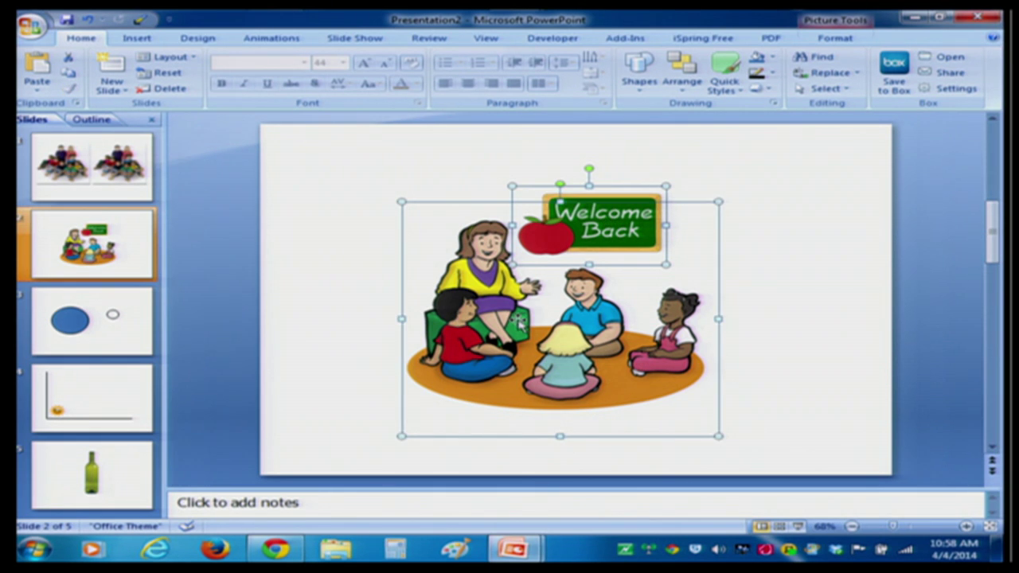
click(347, 295)
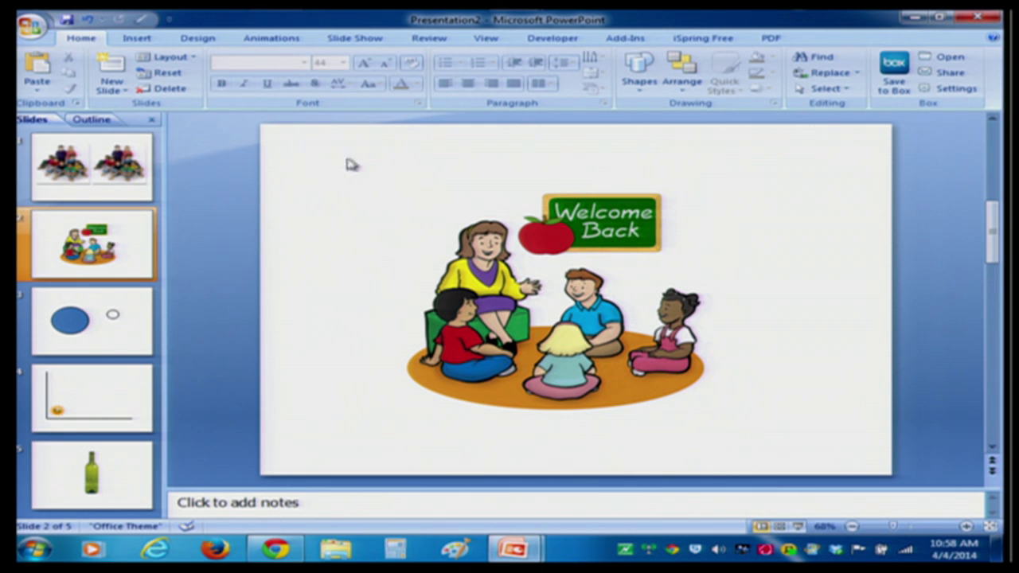
drag(360, 157, 764, 432)
click(340, 199)
drag(322, 146, 790, 495)
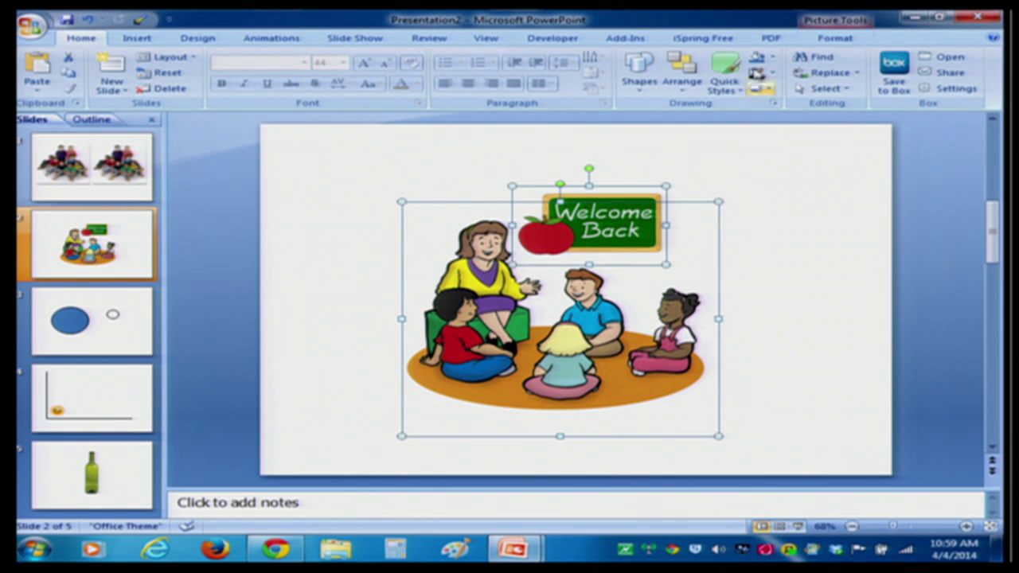
click(683, 85)
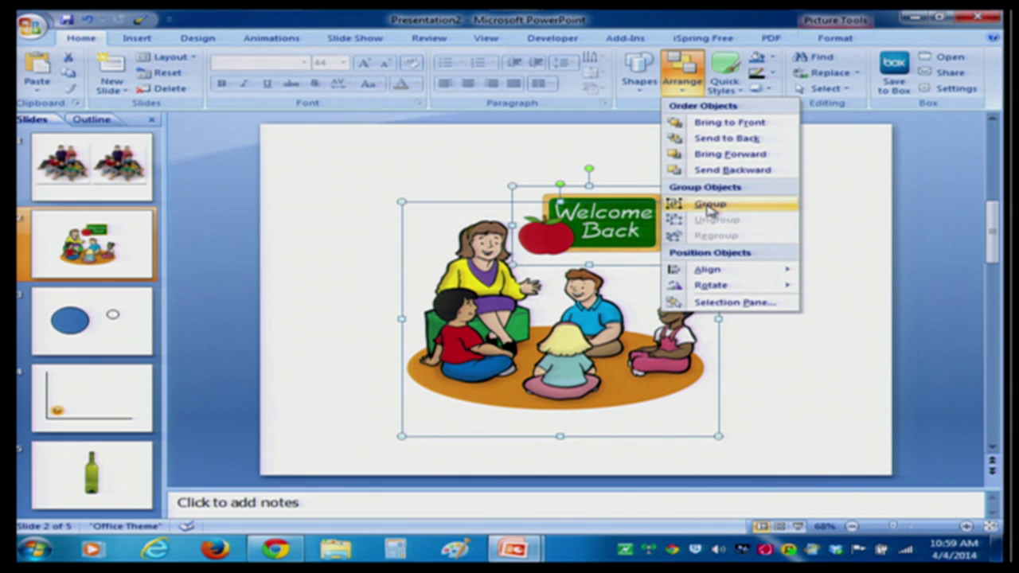
click(711, 205)
Move the grouped sign and classroom picture slightly up and to the right on the slide.
click(788, 271)
click(552, 303)
drag(551, 302, 587, 310)
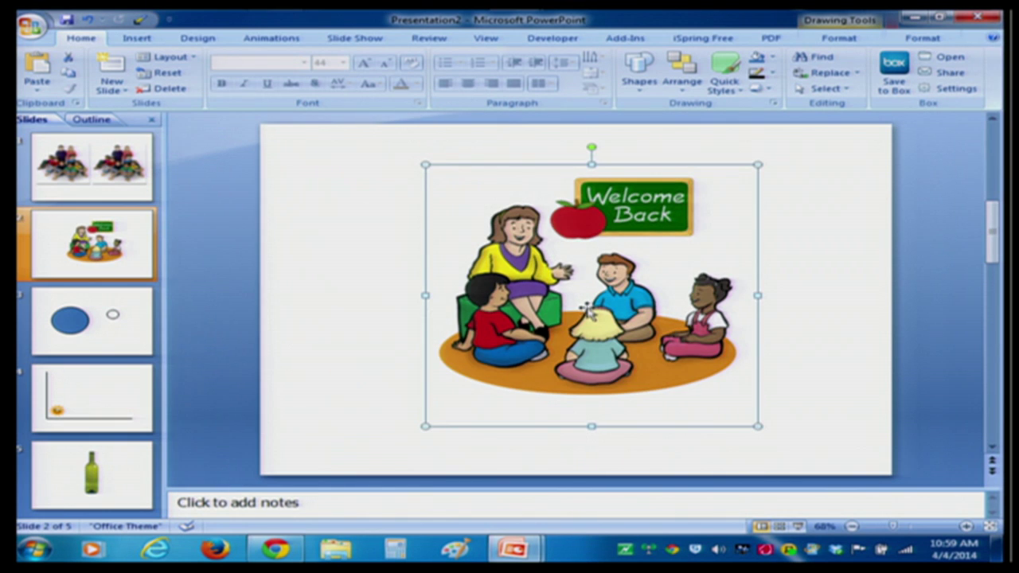
Reselect the grouped picture and check the commands available for it, including Save as Picture.
click(348, 342)
click(570, 311)
right_click(588, 308)
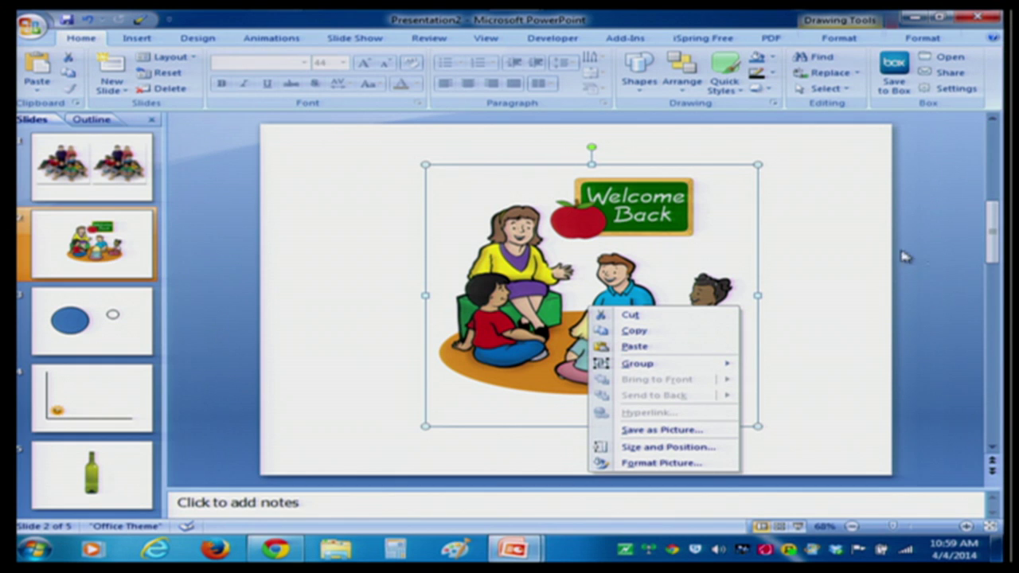
click(844, 269)
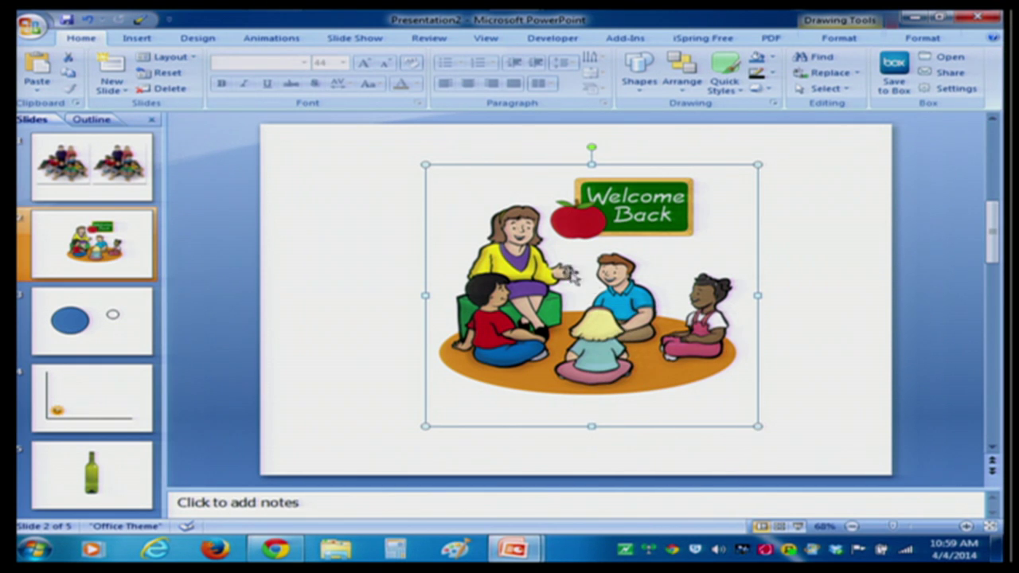
Move the whole group left and slightly down to test that both pictures travel together.
drag(603, 285, 545, 292)
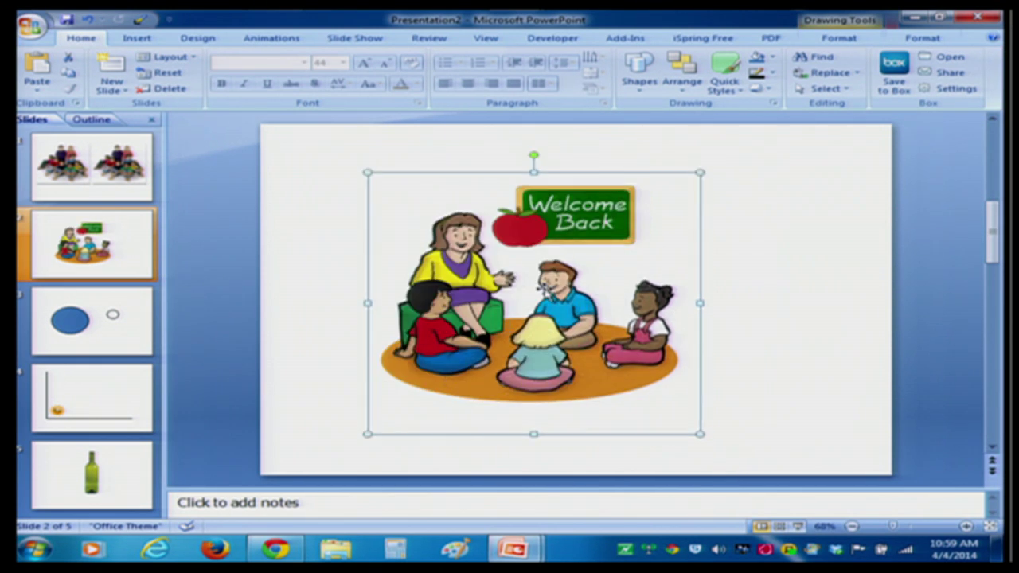
click(820, 286)
click(584, 221)
Undo the group moves, the grouping and the earlier nudge of the classroom picture.
click(86, 21)
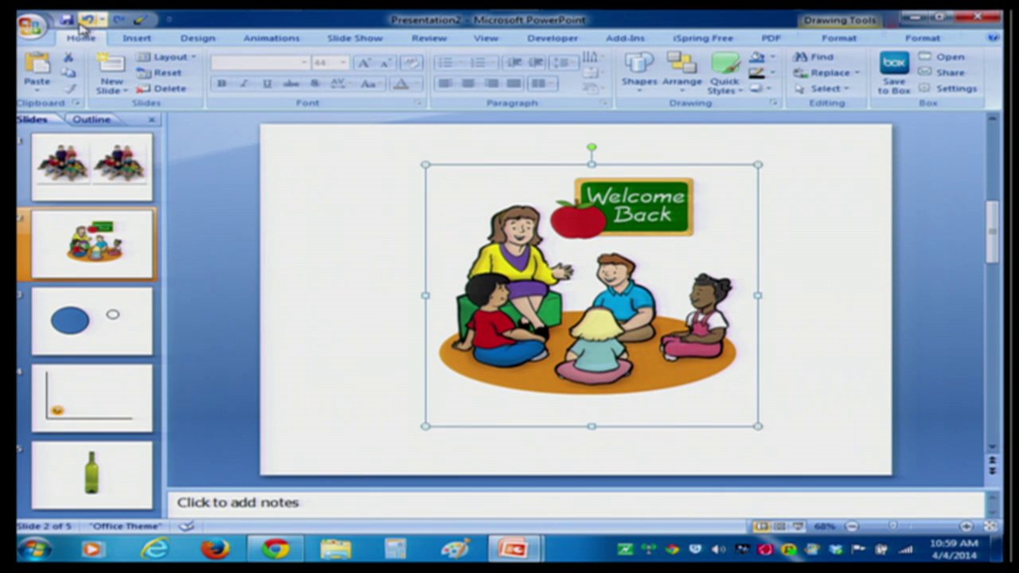
click(86, 21)
click(86, 20)
click(86, 21)
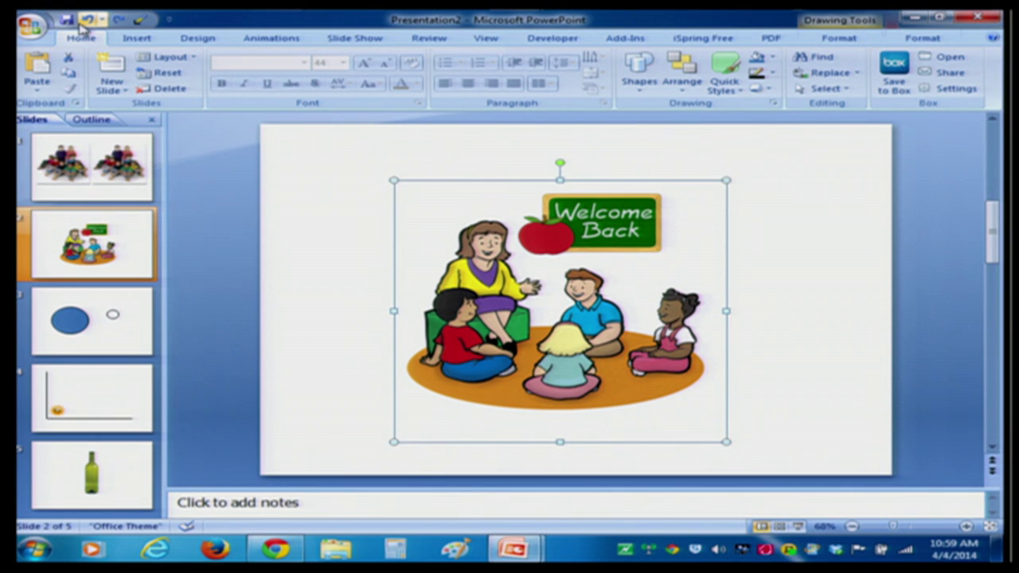
click(86, 21)
click(86, 21)
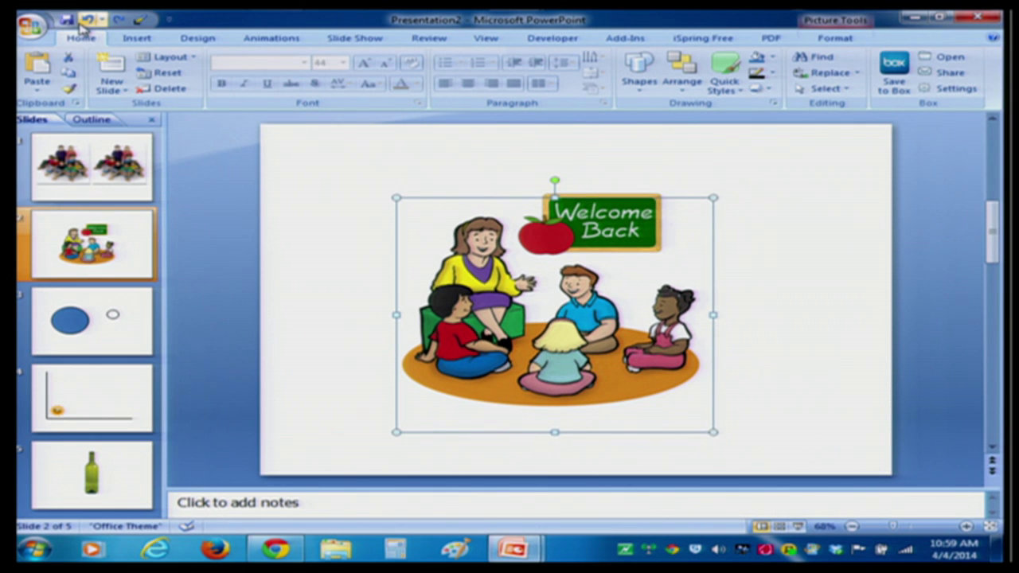
Move the classroom picture down and left, and place the Welcome Back sign above the students at its upper-right corner.
click(629, 223)
drag(621, 213, 789, 201)
click(773, 353)
drag(607, 329, 527, 347)
click(715, 348)
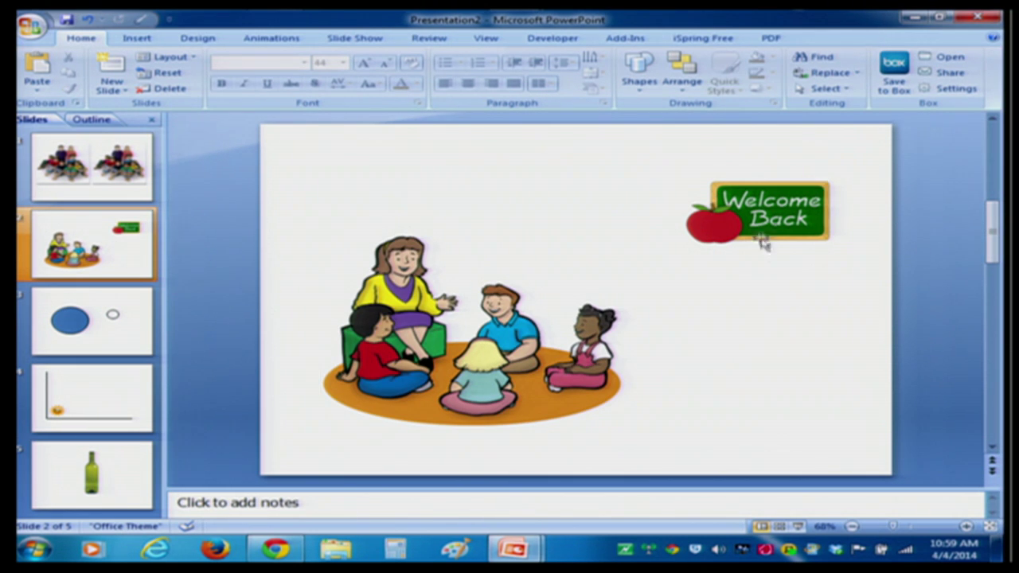
drag(785, 221, 643, 227)
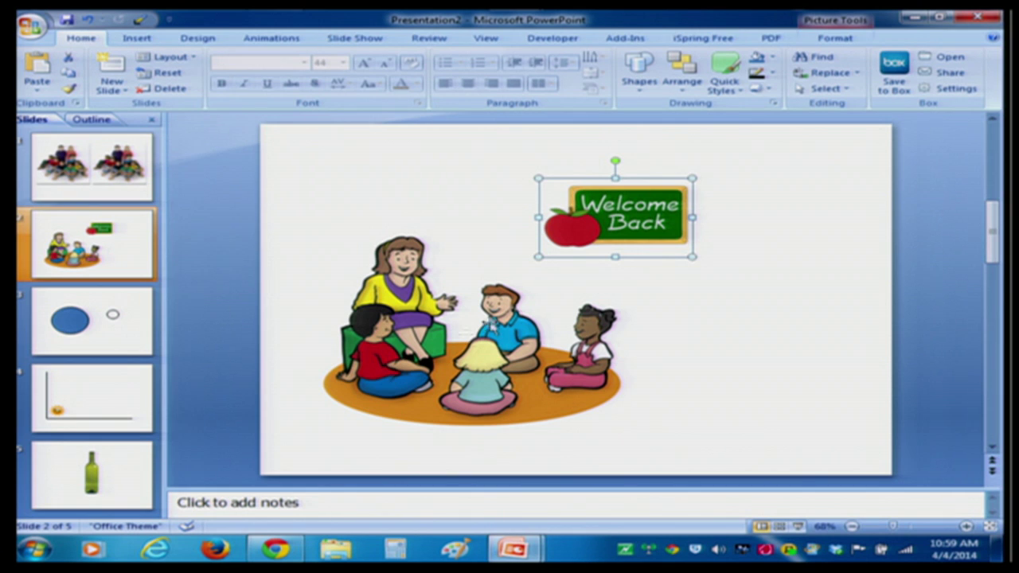
click(706, 307)
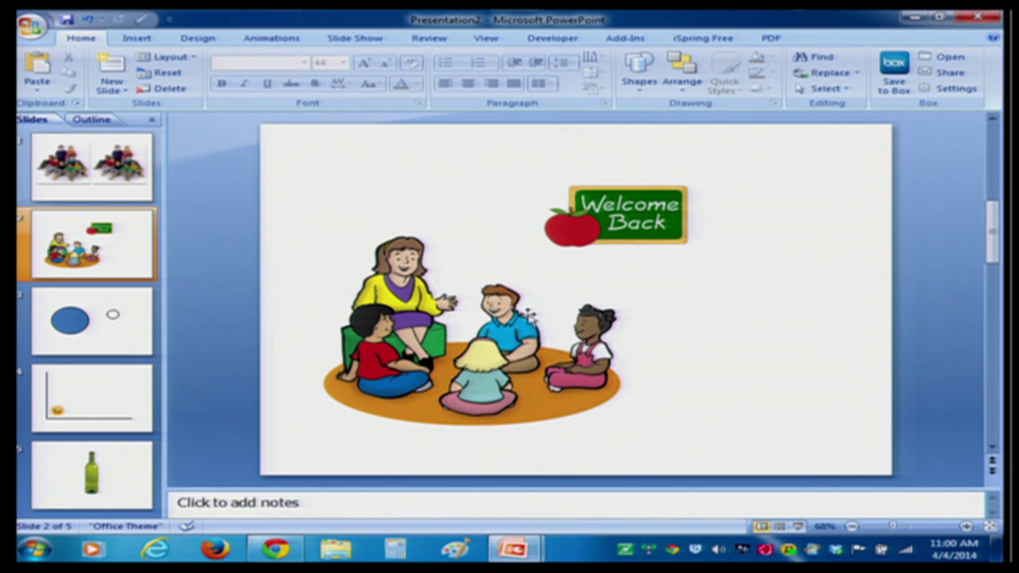
Bring the classroom picture to the front and move it right and slightly up over the Welcome Back sign.
click(528, 316)
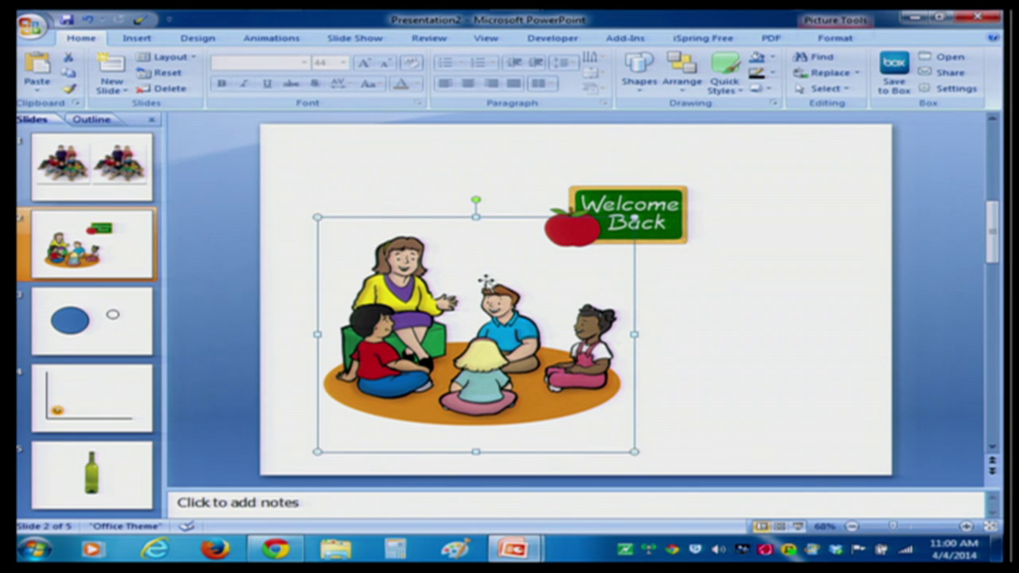
click(683, 79)
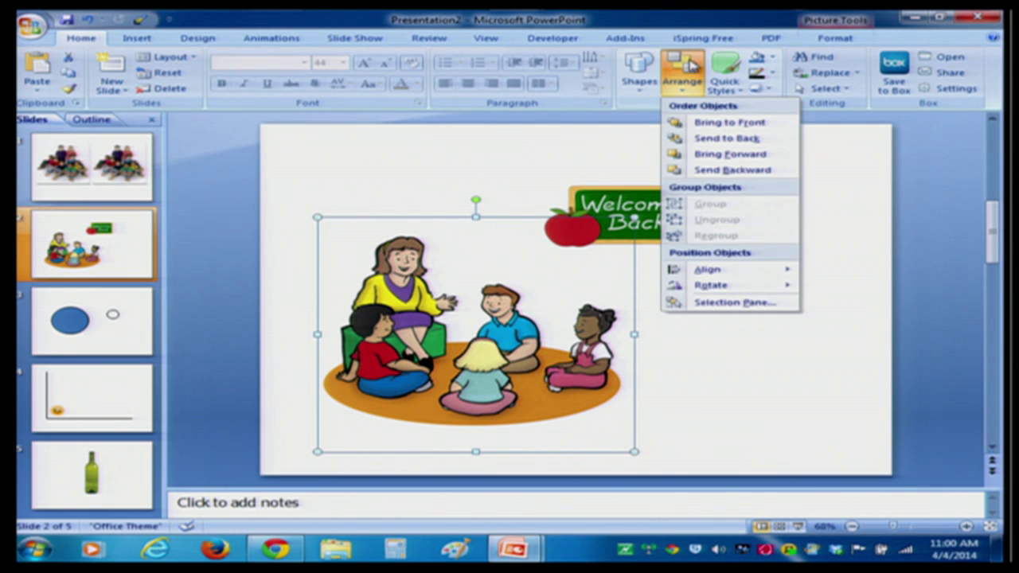
click(700, 122)
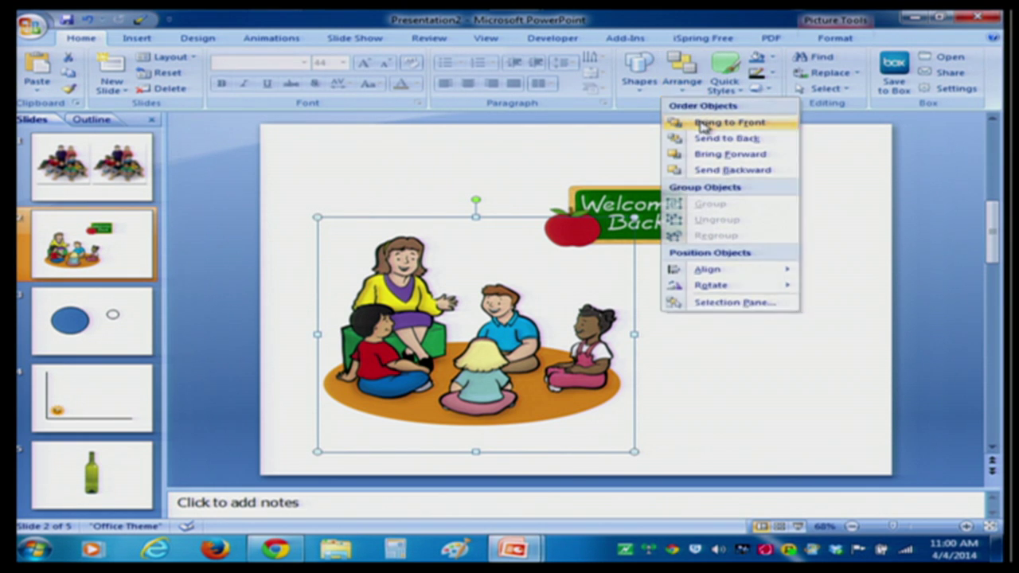
click(713, 320)
click(462, 329)
drag(462, 329, 546, 318)
click(840, 243)
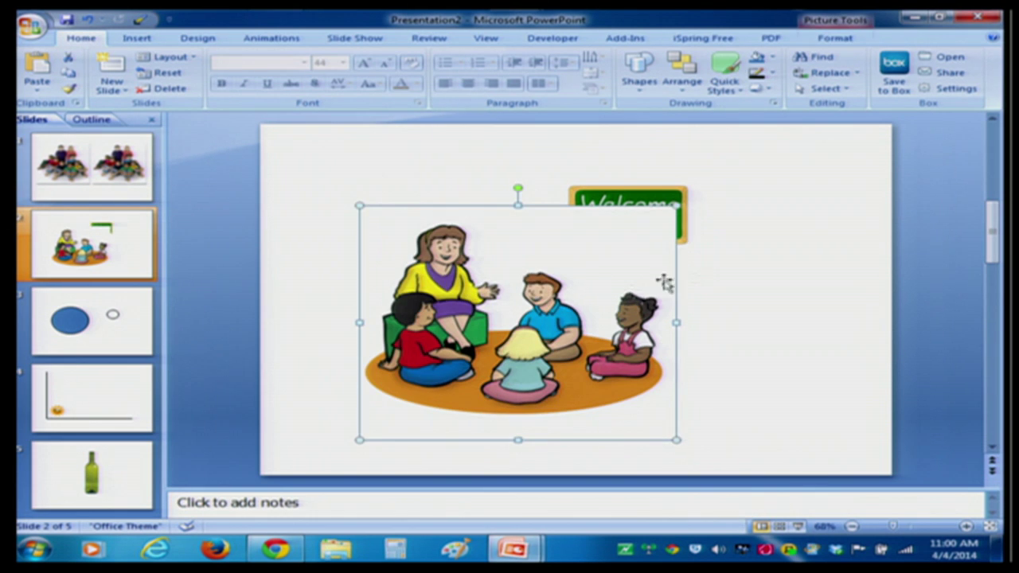
Move the Welcome Back sign out from behind the classroom picture to the slide's upper-right area.
click(632, 194)
drag(644, 192, 758, 198)
click(503, 331)
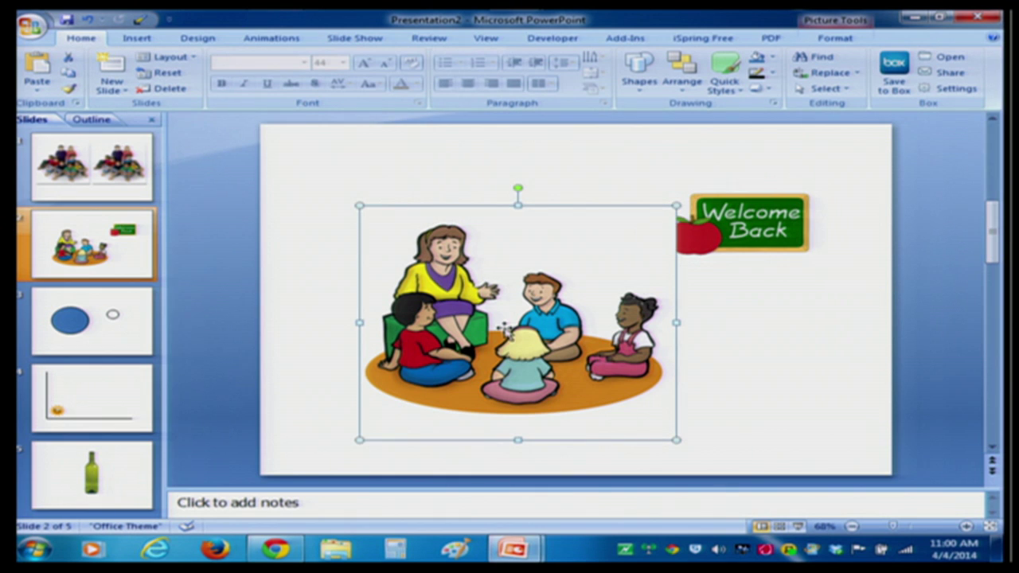
click(790, 234)
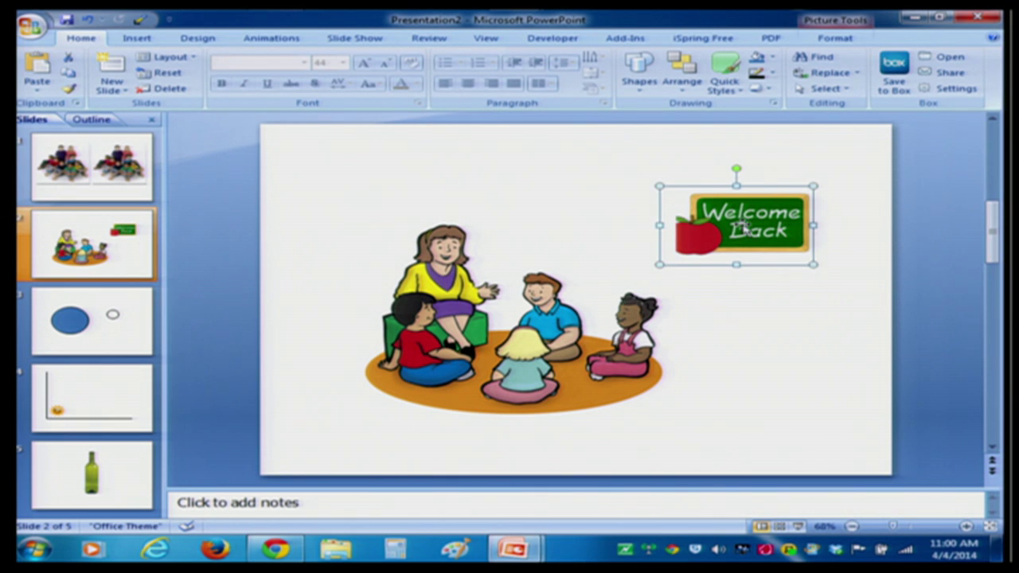
drag(752, 229, 779, 253)
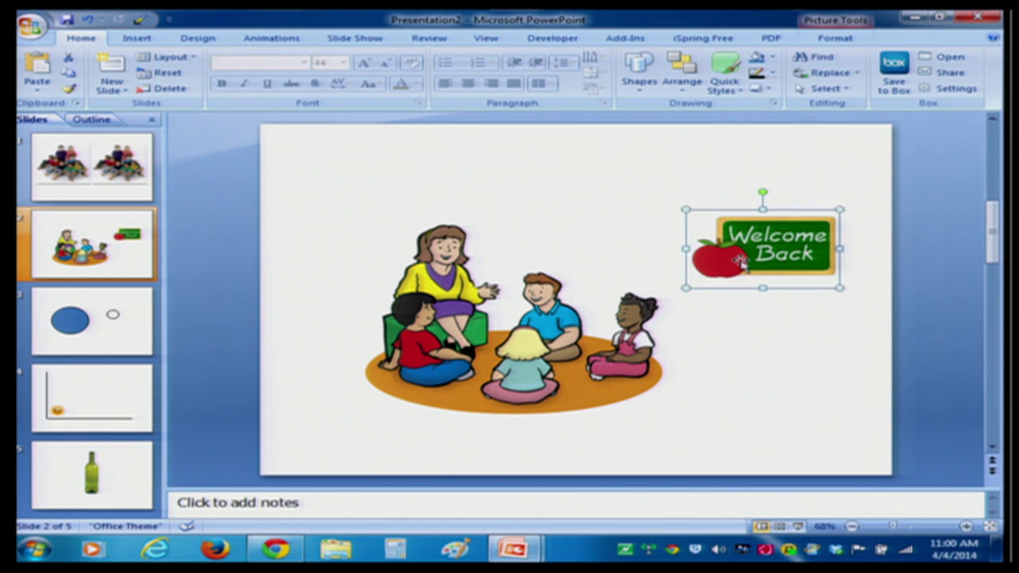
drag(764, 253, 687, 186)
Bring the Welcome Back sign to the front and move it down and left over the edges of the students' heads.
right_click(707, 190)
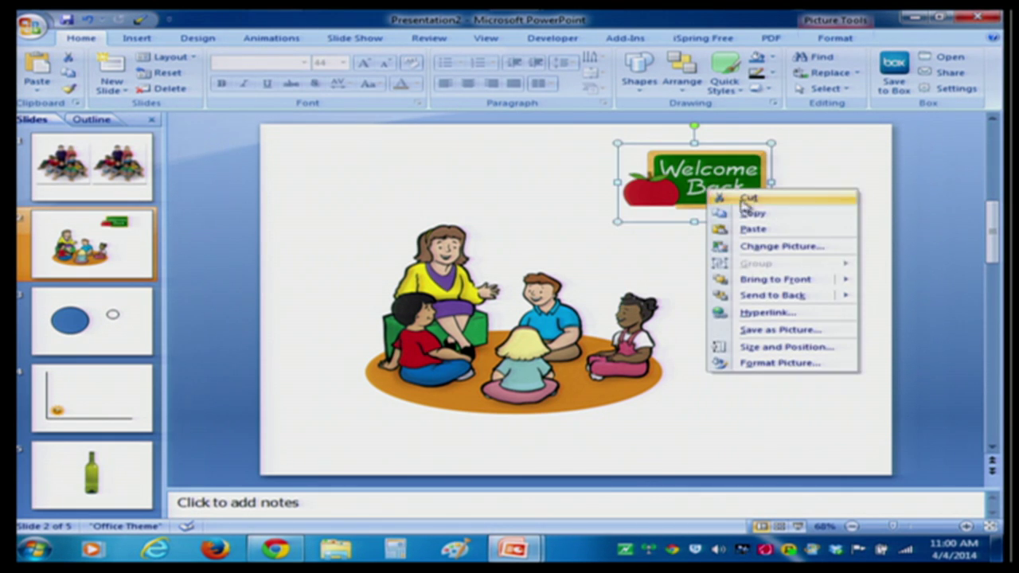
click(758, 283)
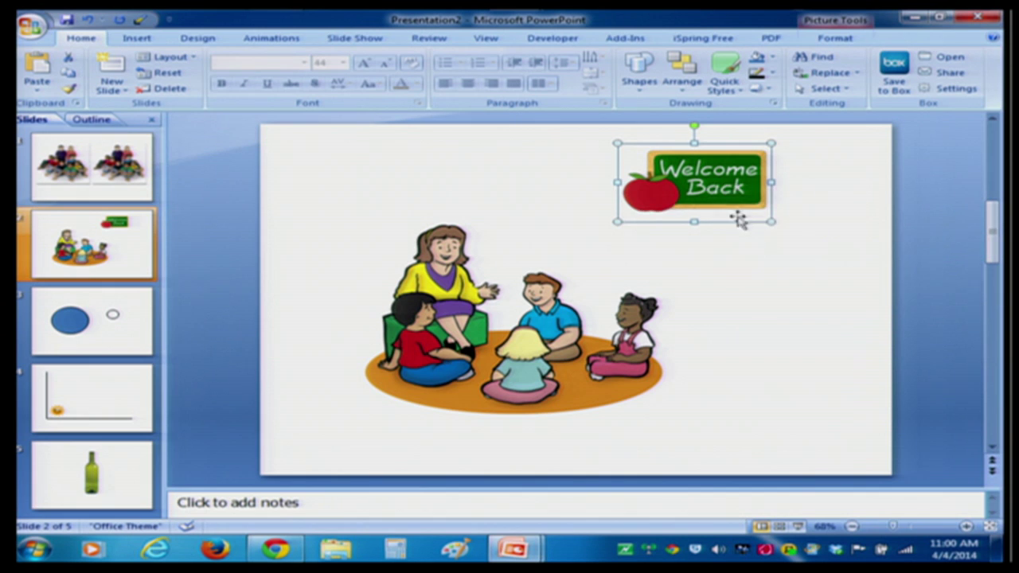
drag(721, 212, 631, 268)
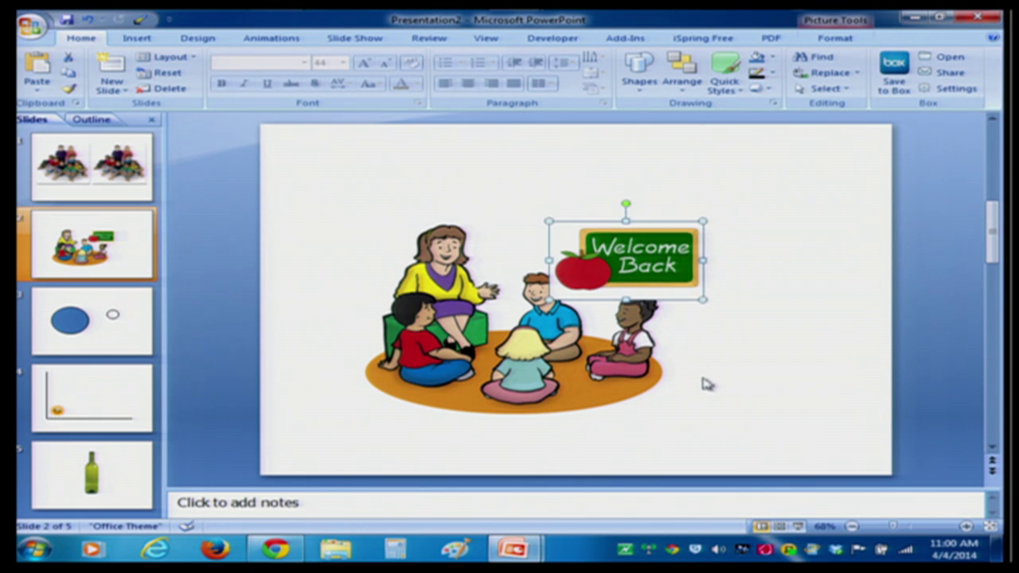
click(768, 360)
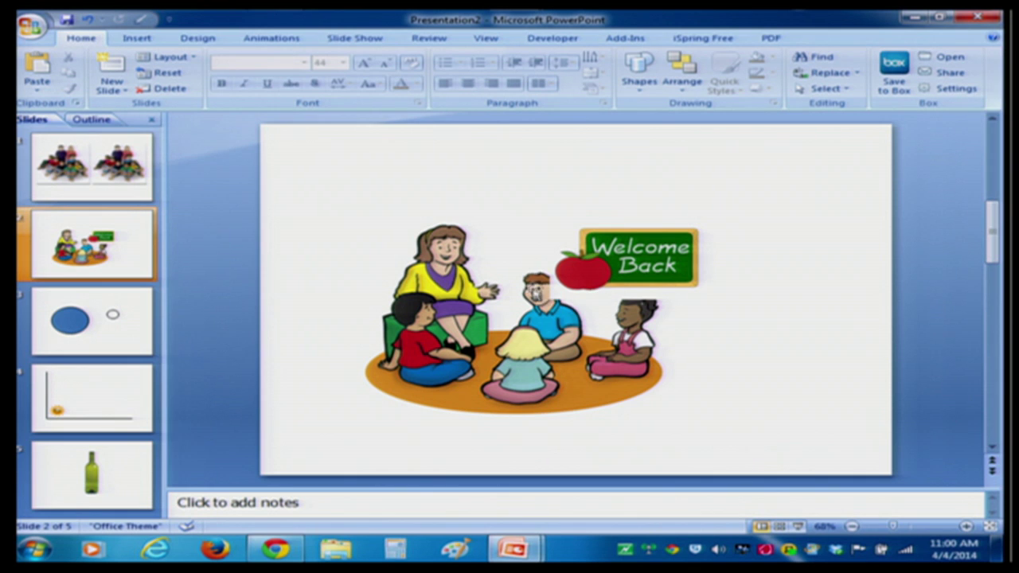
Move the Welcome Back sign up and right, clear of the students.
drag(629, 259, 722, 193)
click(750, 340)
click(587, 291)
click(710, 340)
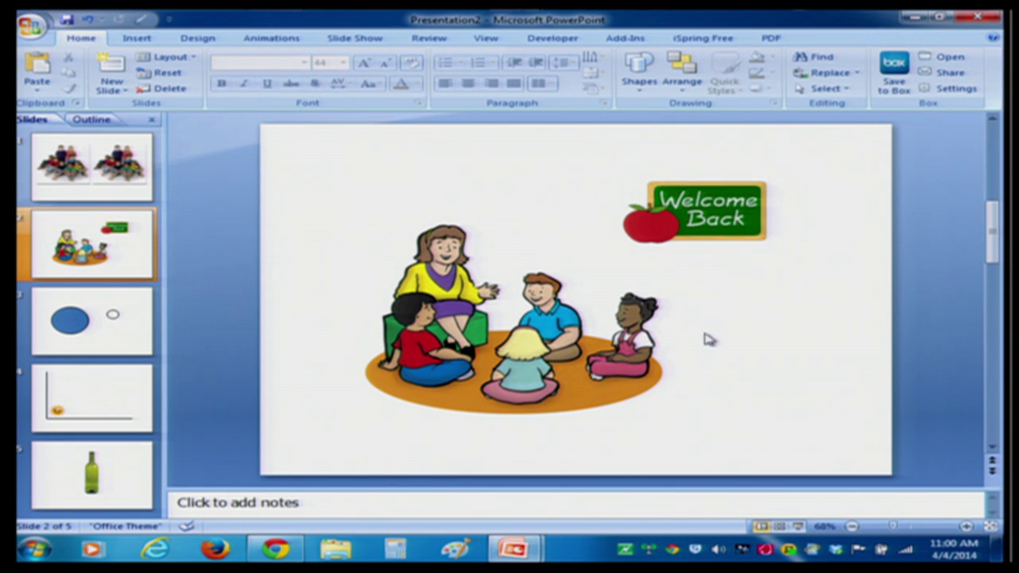
Bring the classroom picture to the front again and move it right and up to cover the sign's left part.
click(454, 332)
click(691, 235)
click(497, 318)
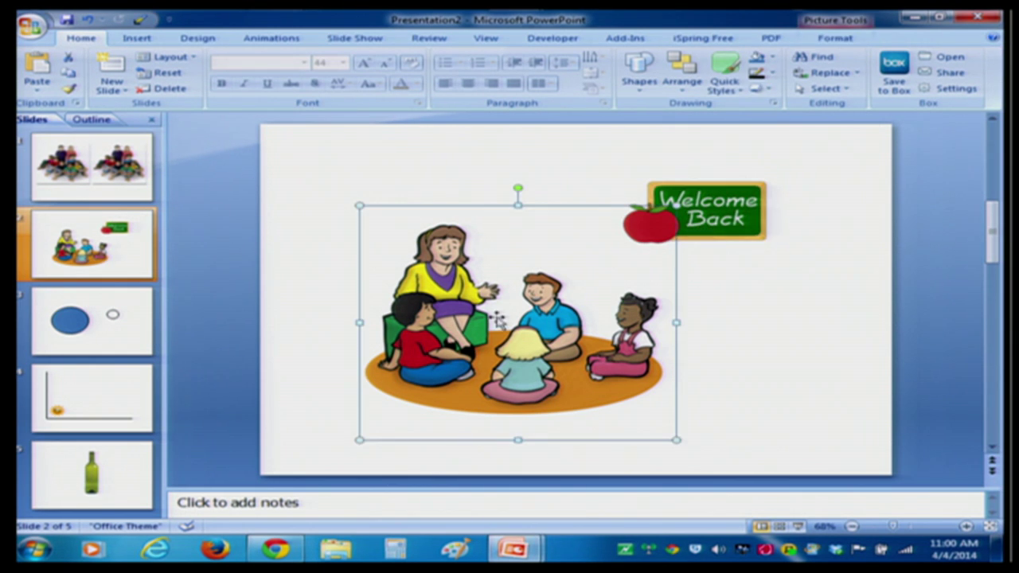
click(682, 75)
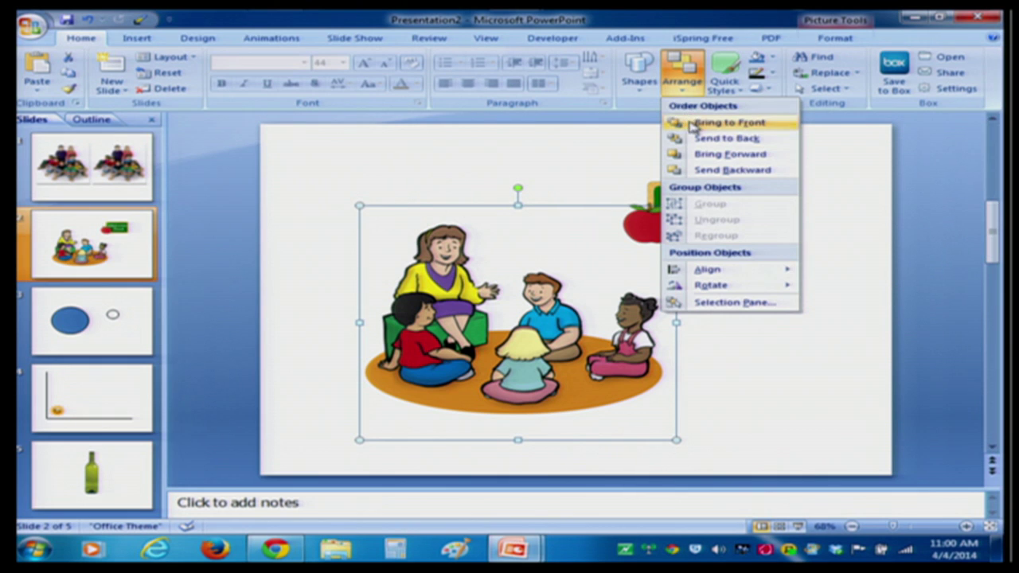
click(689, 123)
drag(546, 315, 589, 303)
click(760, 225)
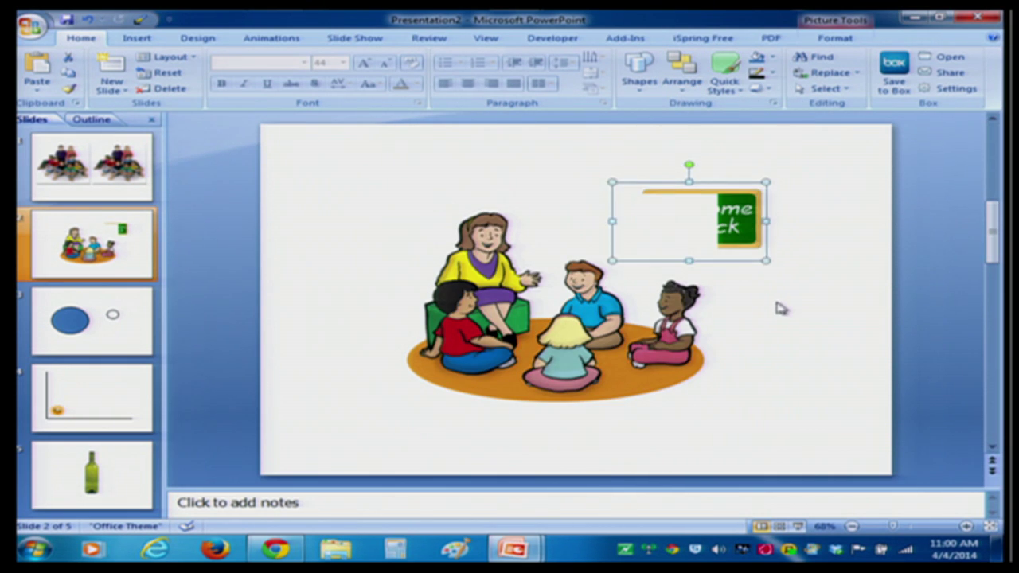